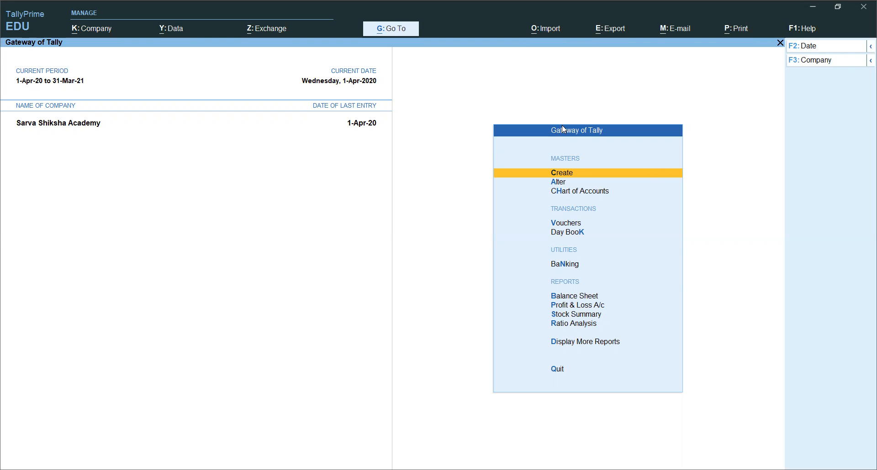
Open voucher entry for a new payment voucher.
left_click(562, 223)
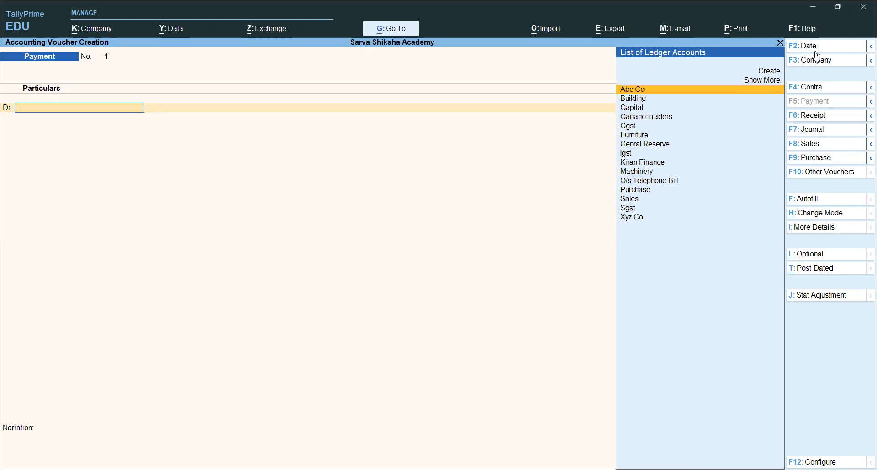
Examine the additional options offered for the date and for the contra, payment and receipt voucher types.
left_click(870, 88)
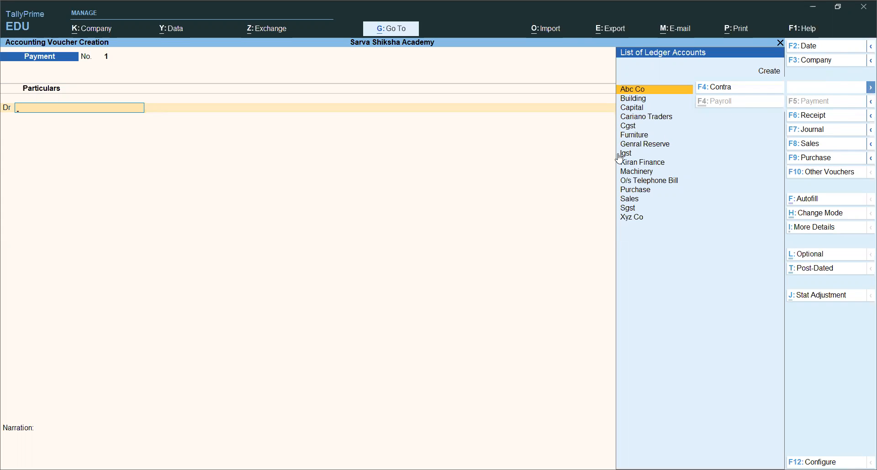
left_click(870, 116)
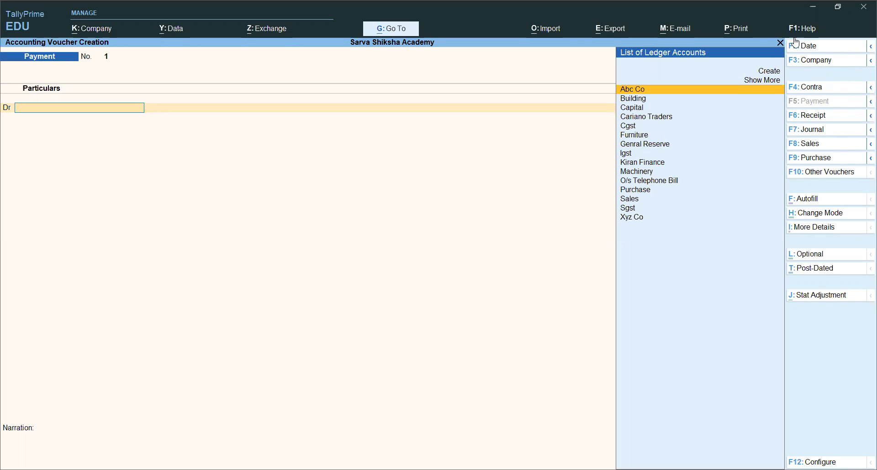
left_click(865, 53)
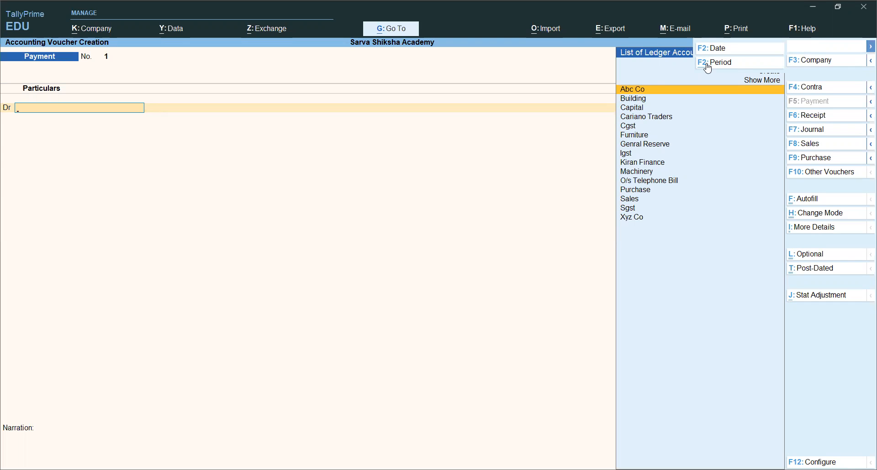
left_click(593, 173)
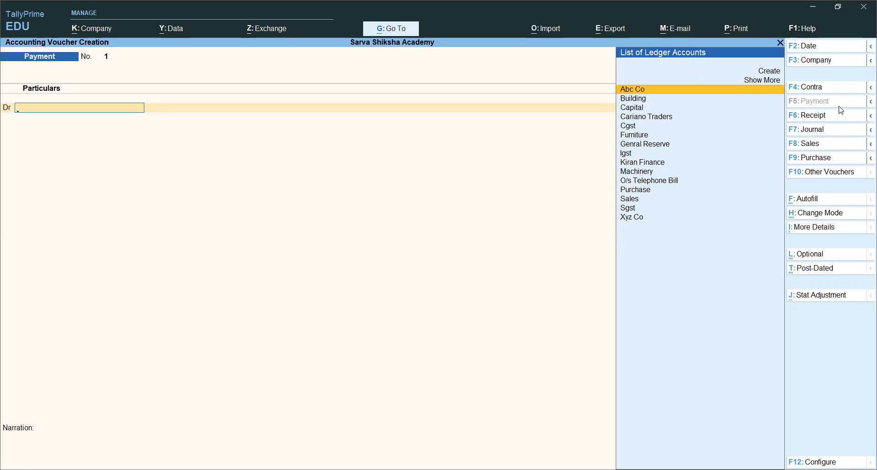
left_click(867, 88)
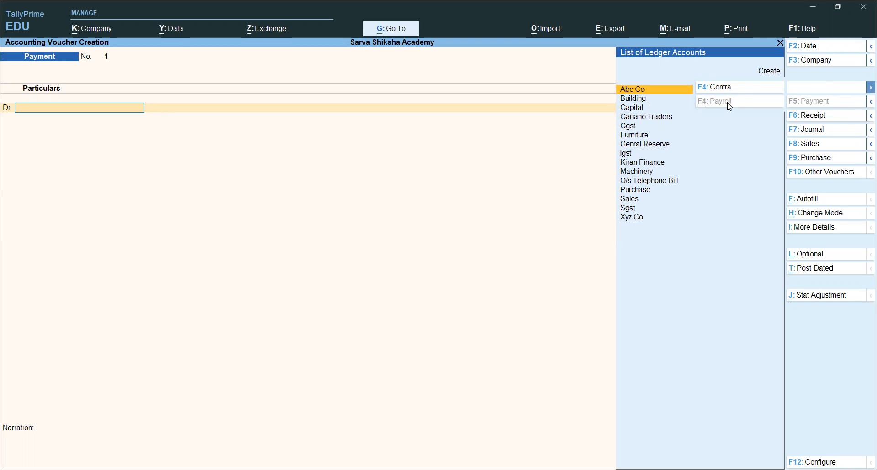
left_click(868, 103)
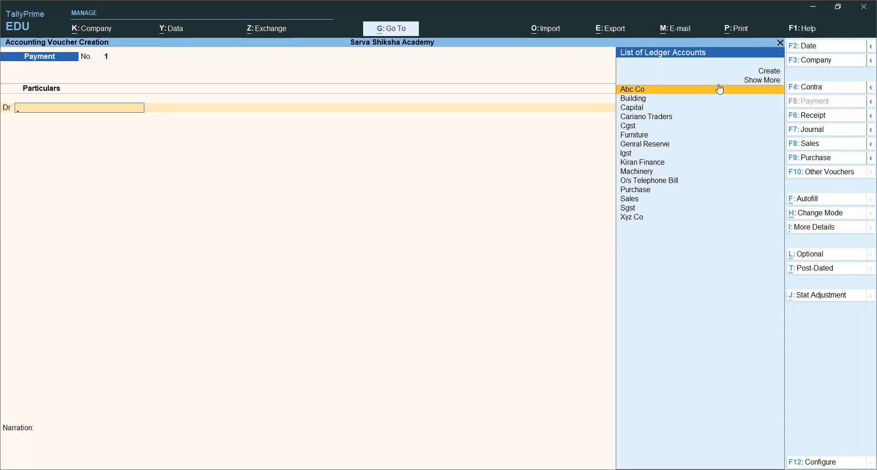
Expand the list of ledger accounts to view all ledgers, and collapse it again.
left_click(767, 81)
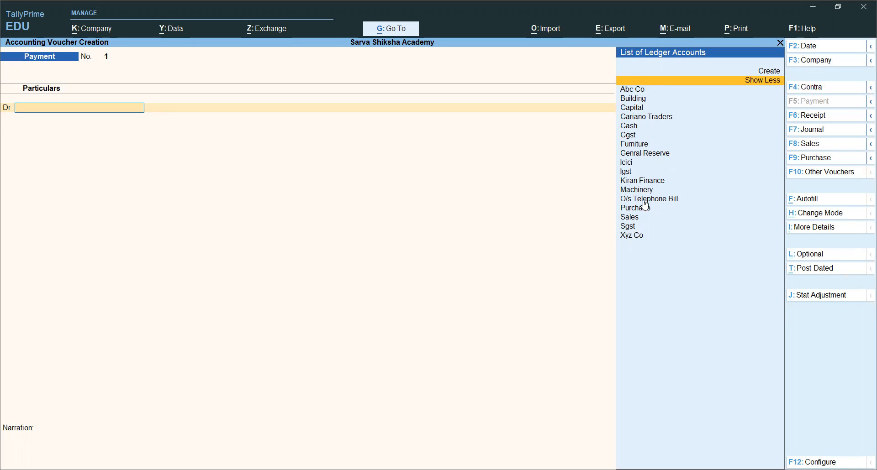
left_click(757, 85)
left_click(756, 85)
left_click(756, 85)
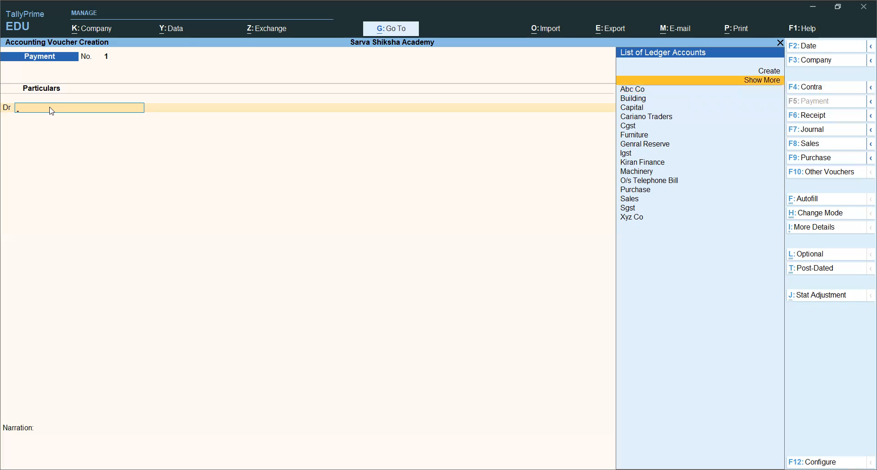
type("pi")
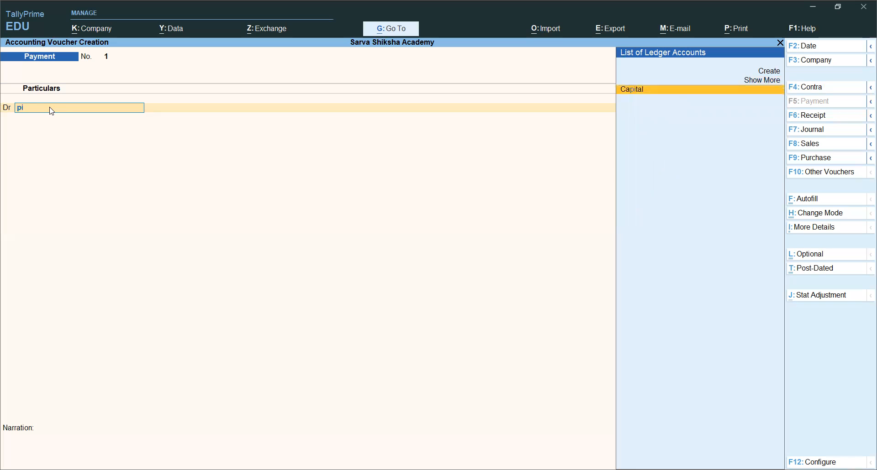
key("BackSpace")
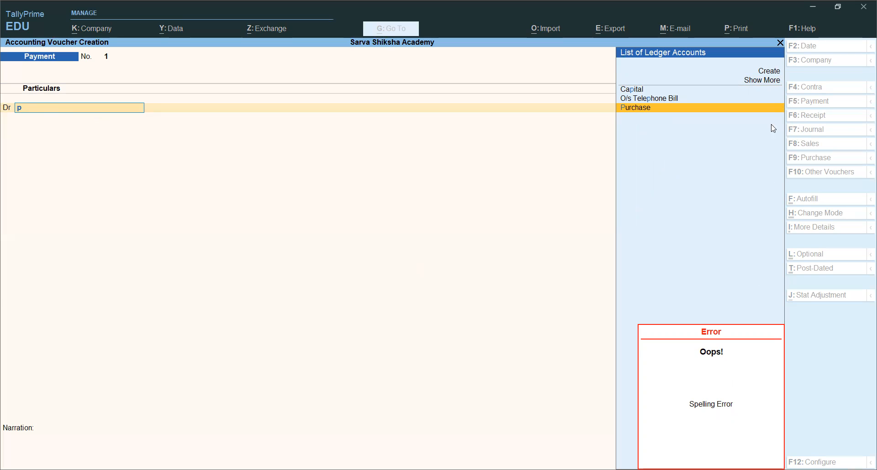
key("Escape")
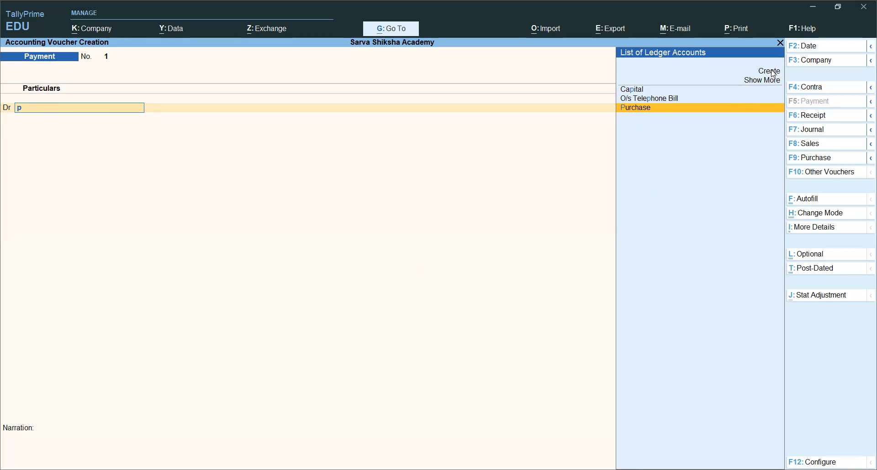
Start a new ledger named Printing from the debit line, without an alias, and place it under Indirect Expenses.
left_click(771, 73)
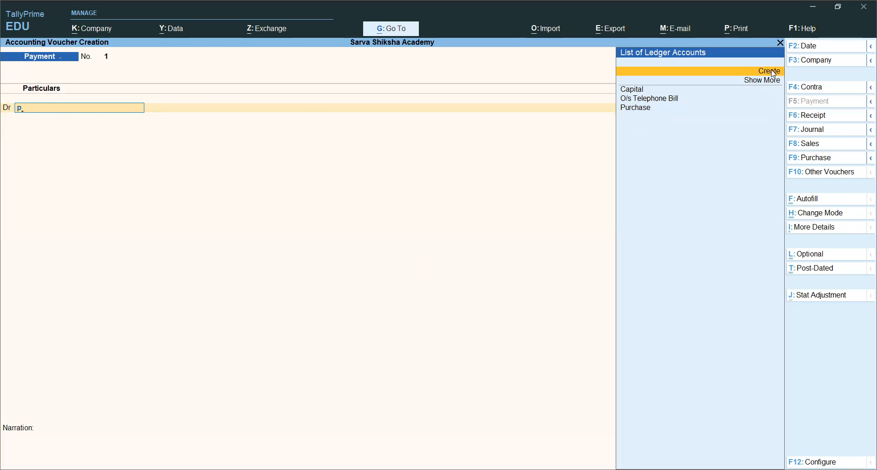
left_click(772, 74)
type("Printing")
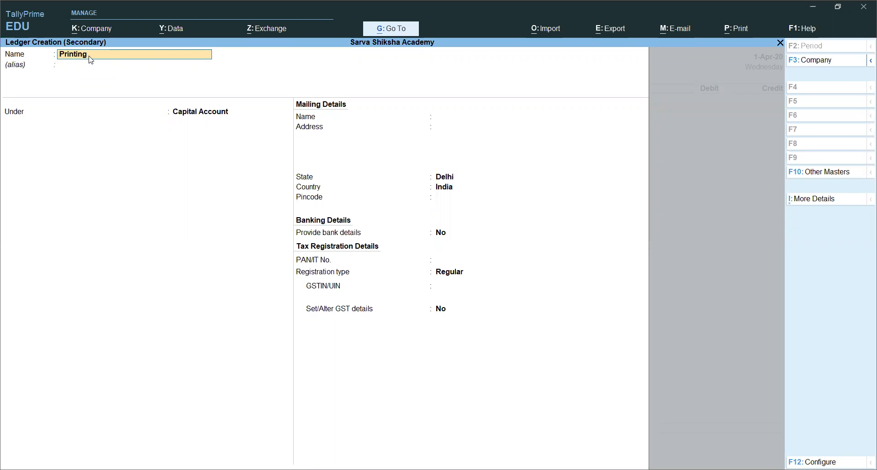
key("Return")
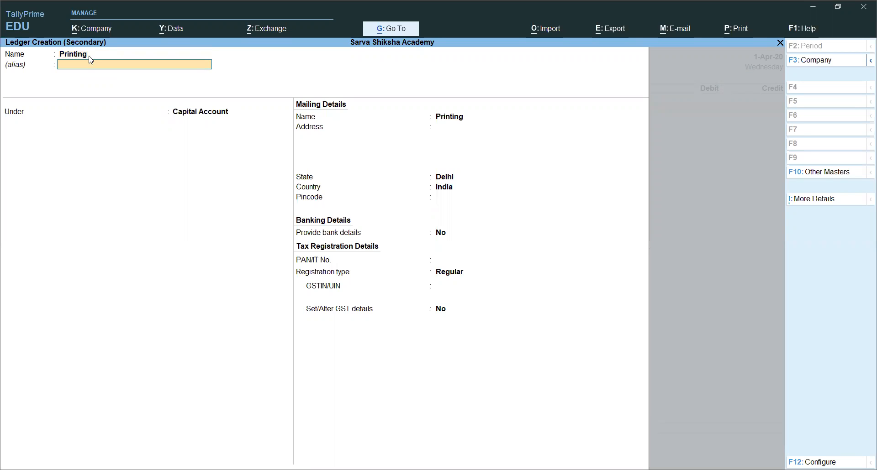
key("Return")
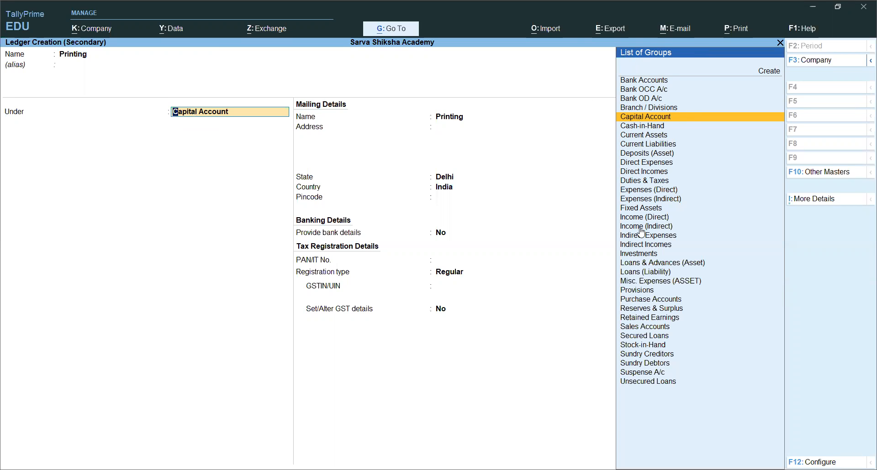
type("In")
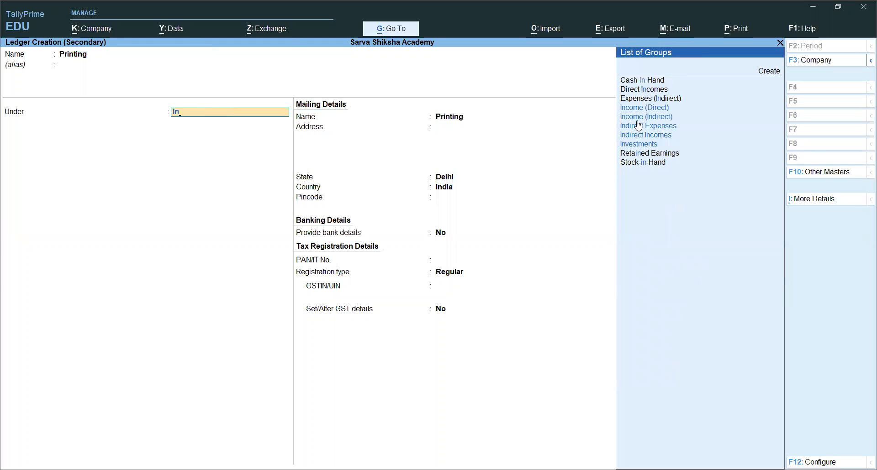
left_click(653, 129)
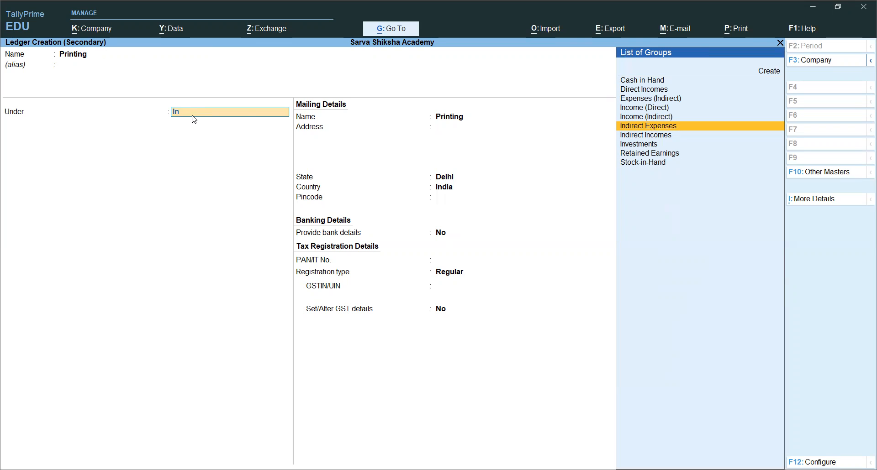
left_click(677, 127)
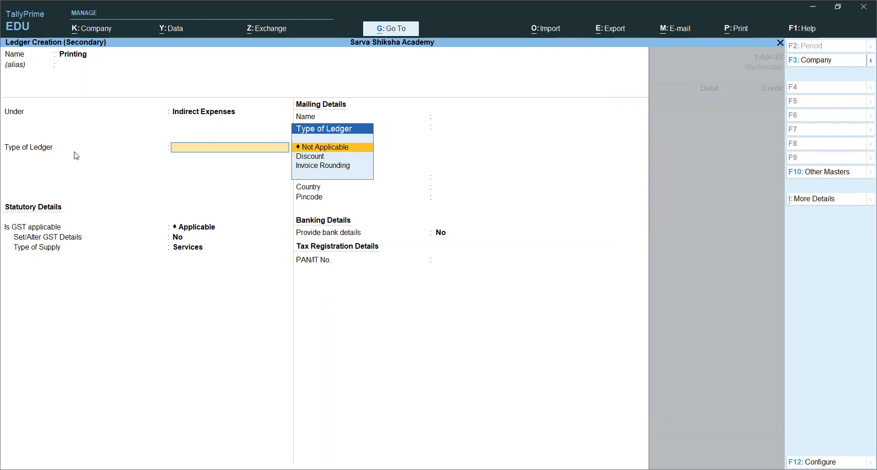
Set the ledger type to Not Applicable, keep the GST and bank defaults, and save the Printing ledger.
key("Return")
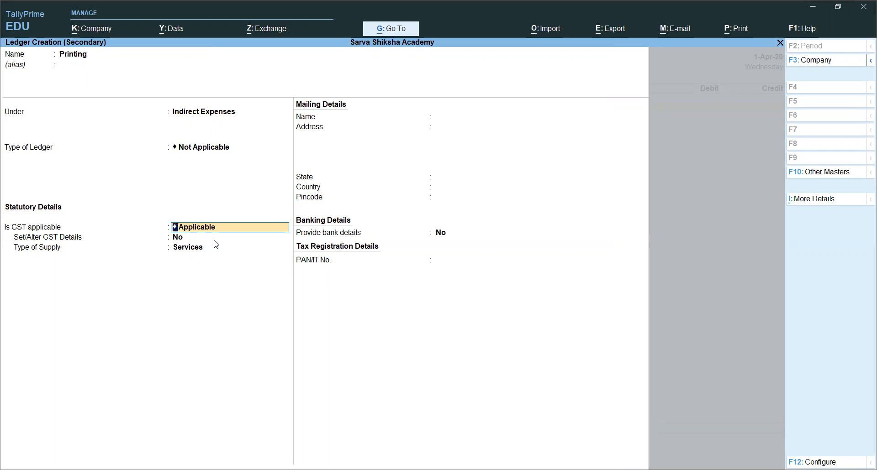
key("Return")
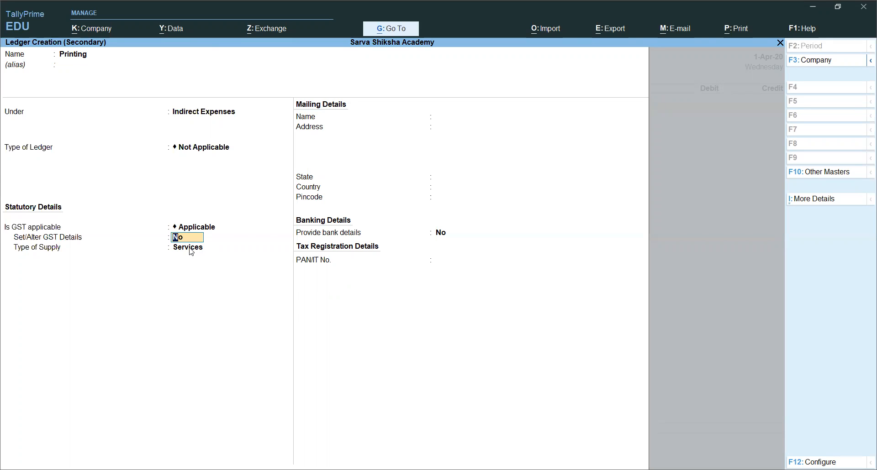
key("Return")
key("Return")
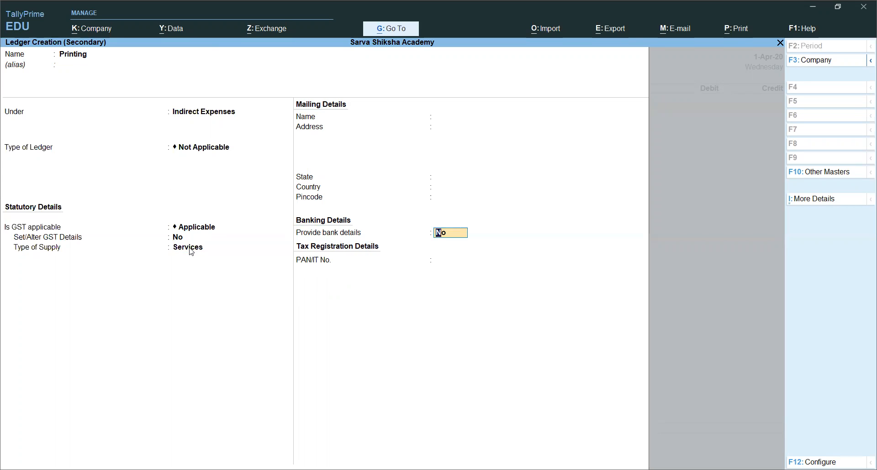
key("Return")
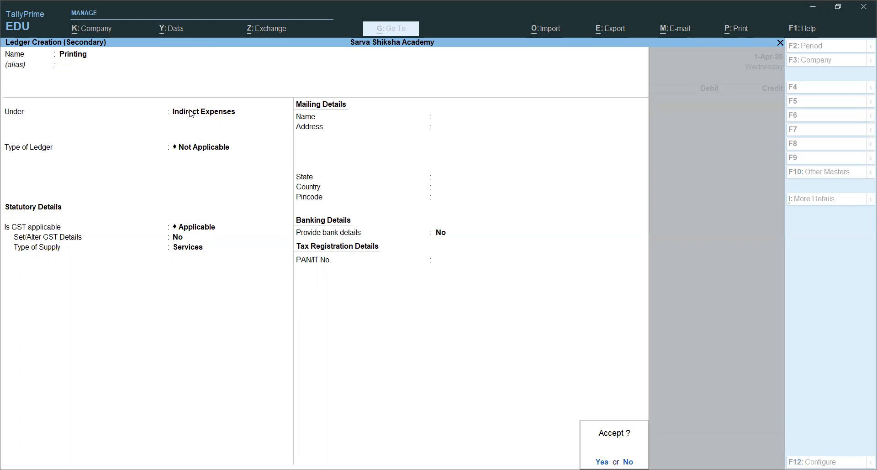
key("Return")
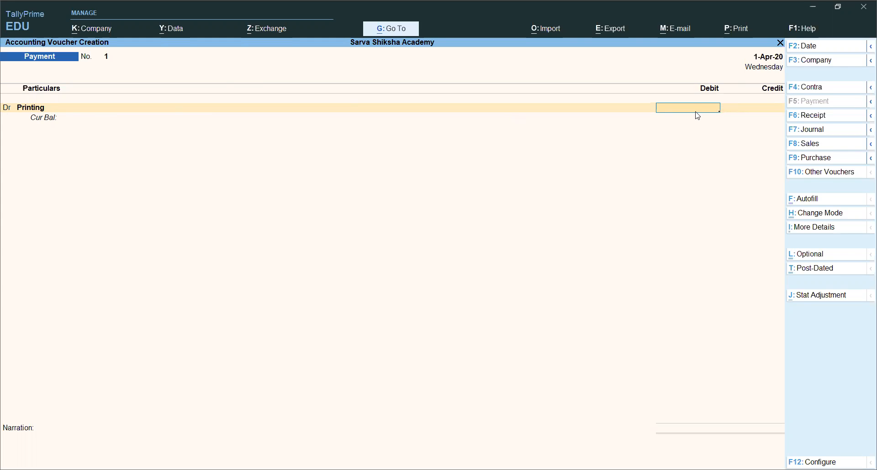
Enter a debit amount of 3000 for the Printing ledger in the payment voucher.
type("3000")
key("Return")
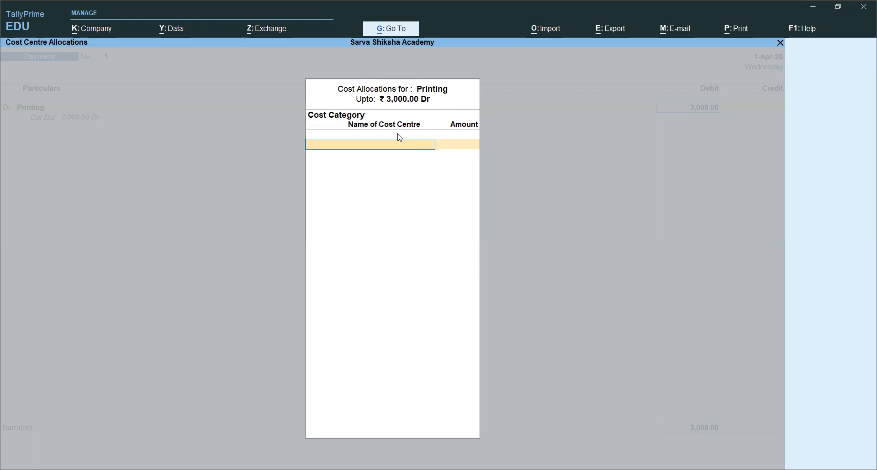
Create a cost category named Branch with default allocation settings and use it for the Printing cost allocation.
key("Return")
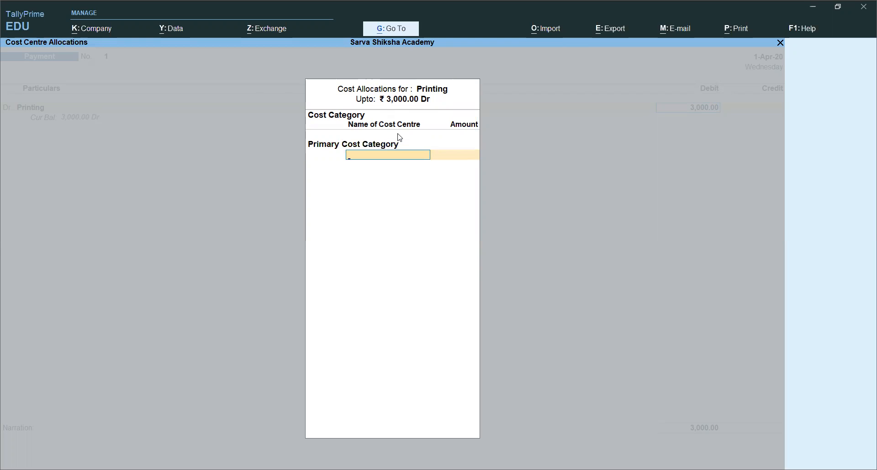
key("BackSpace")
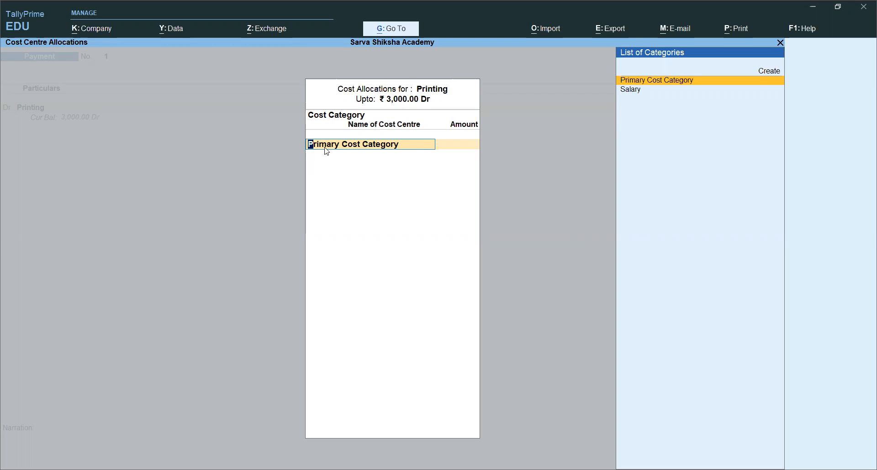
left_click(766, 72)
type("B")
type("anch")
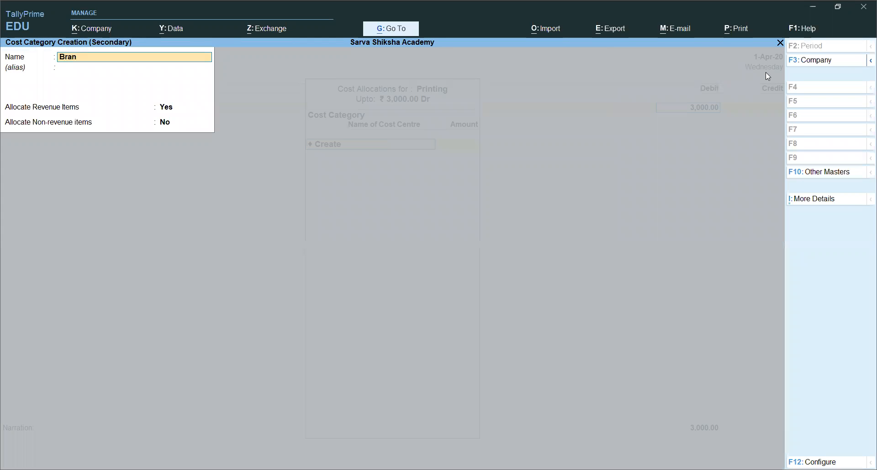
key("Return")
key("Return")
key("Return")
key("Return")
key("Return")
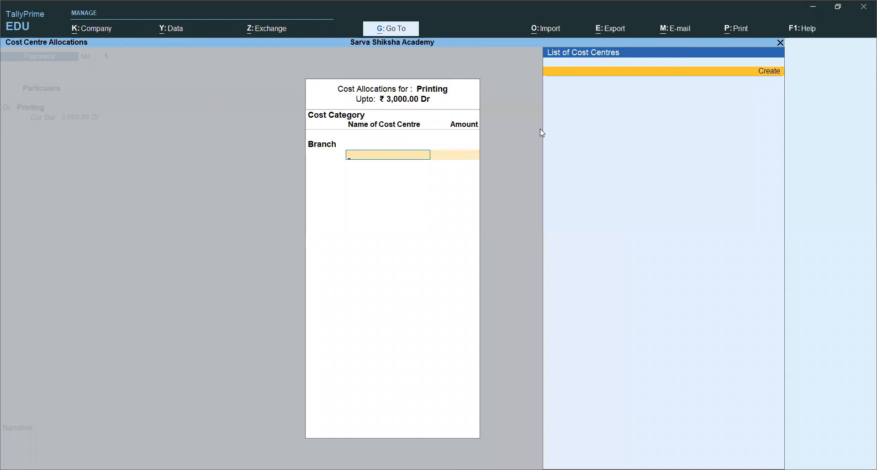
left_click(319, 144)
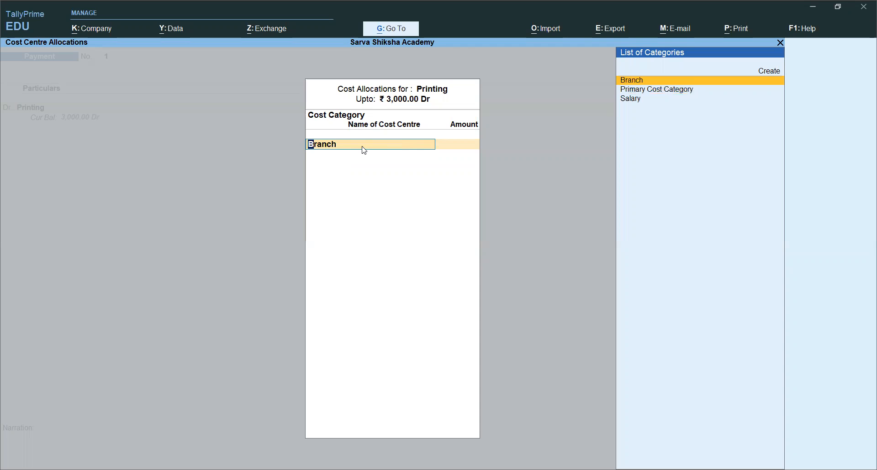
key("Return")
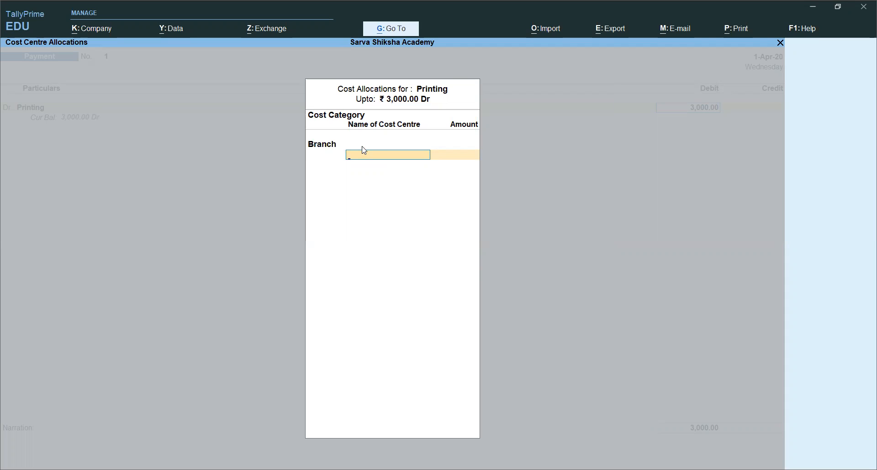
key("Return")
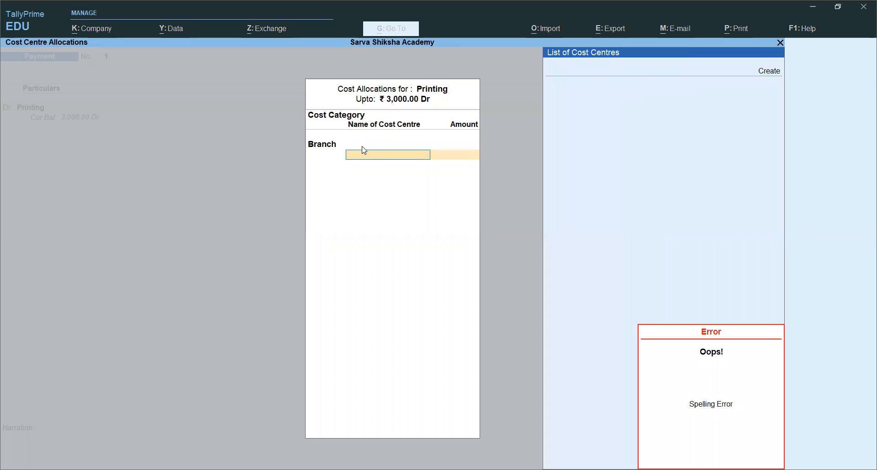
Create a cost centre named Mumbai in the Branch category under Primary and allocate the full 3000 of Printing to it.
left_click(767, 74)
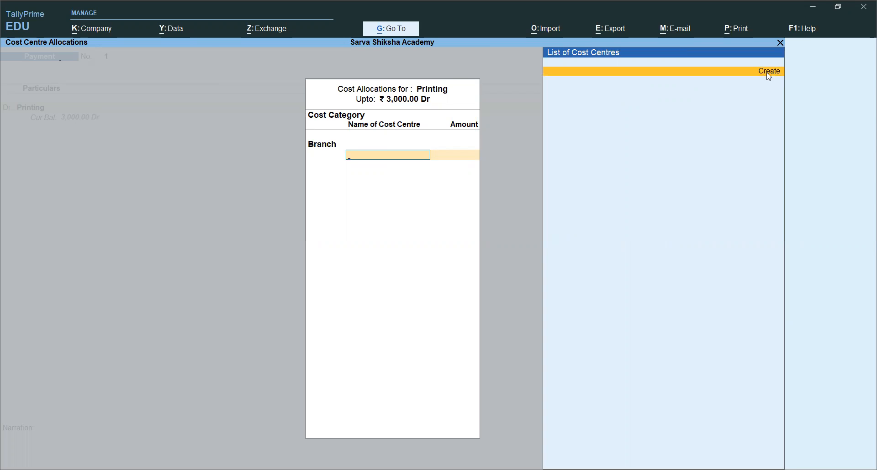
left_click(767, 74)
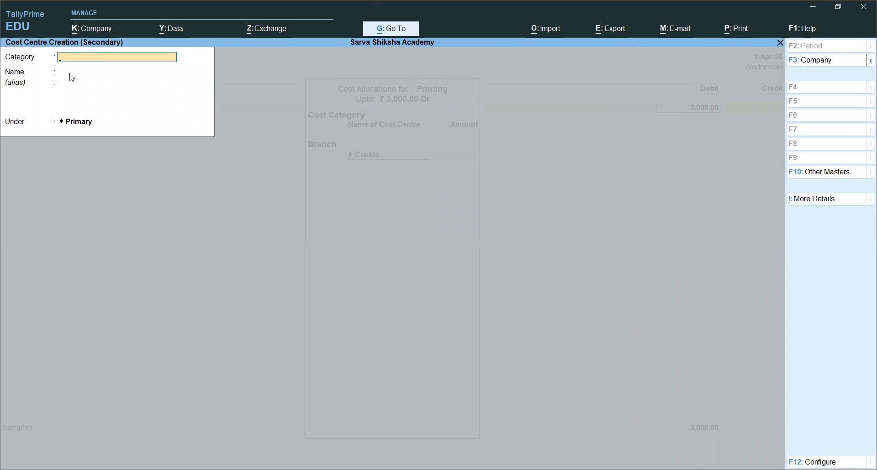
type("B")
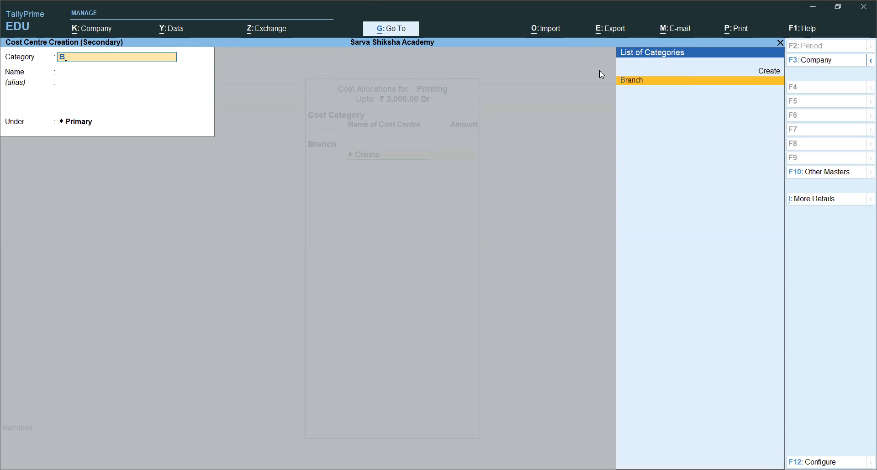
left_click(626, 82)
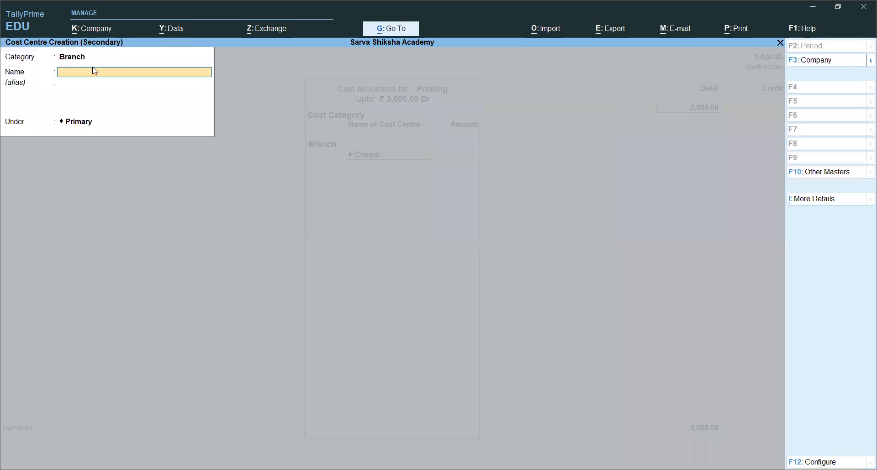
type("Mumbai")
key("Return")
key("Return")
key("Return")
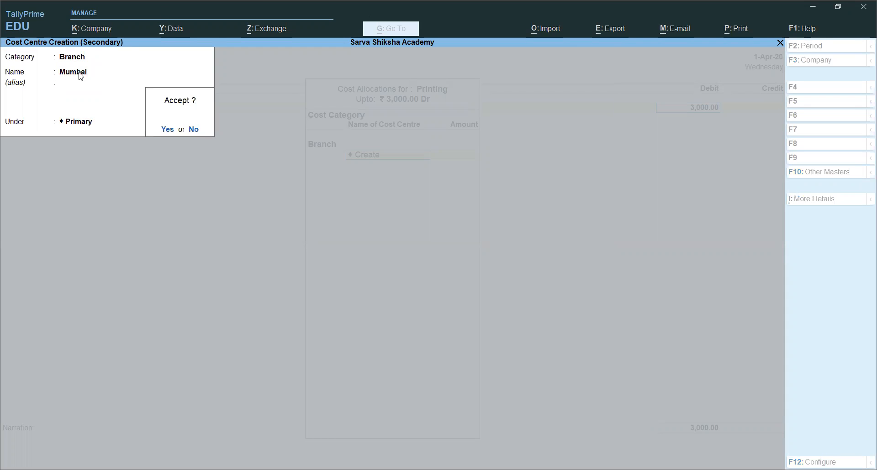
key("Return")
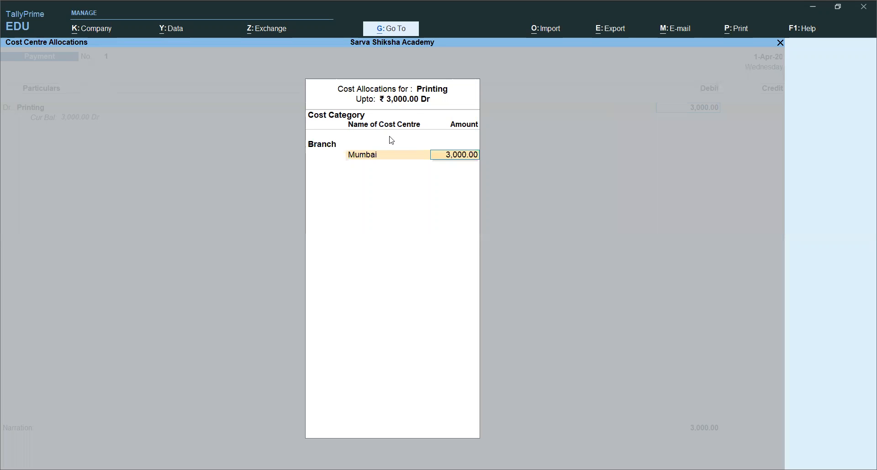
key("Return")
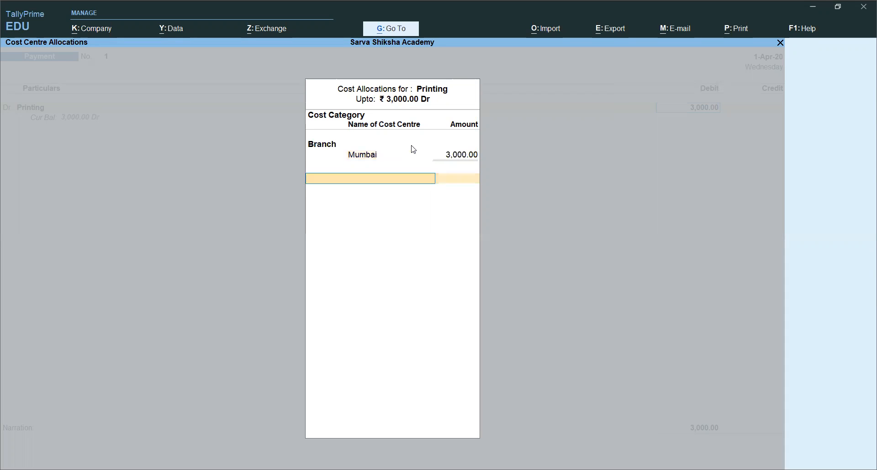
key("Return")
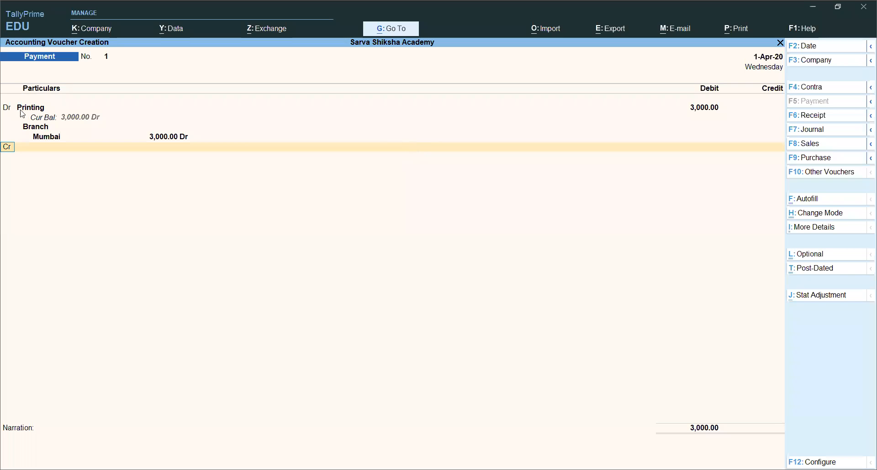
Start a new ledger named Petty Cash from the credit line, without an alias, and place it under Cash-in-Hand.
key("Return")
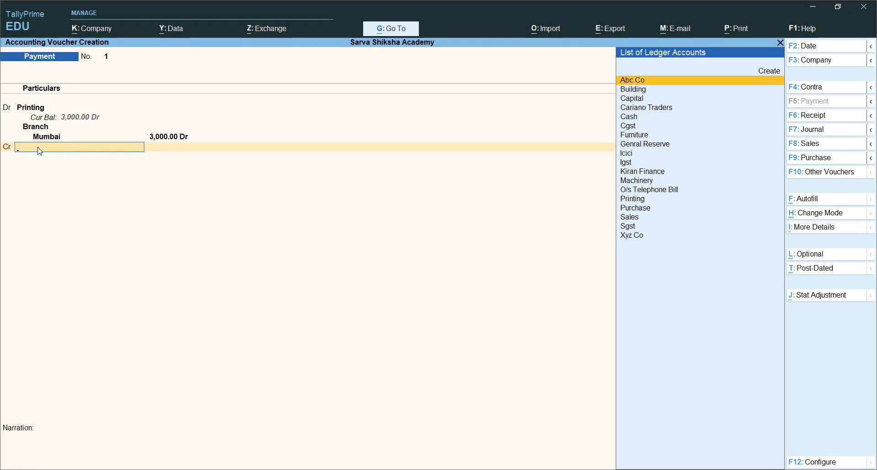
type("P")
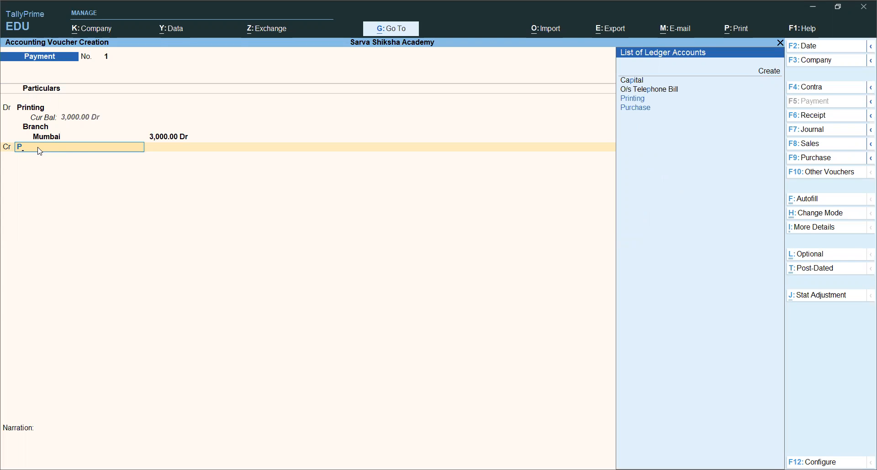
left_click(767, 75)
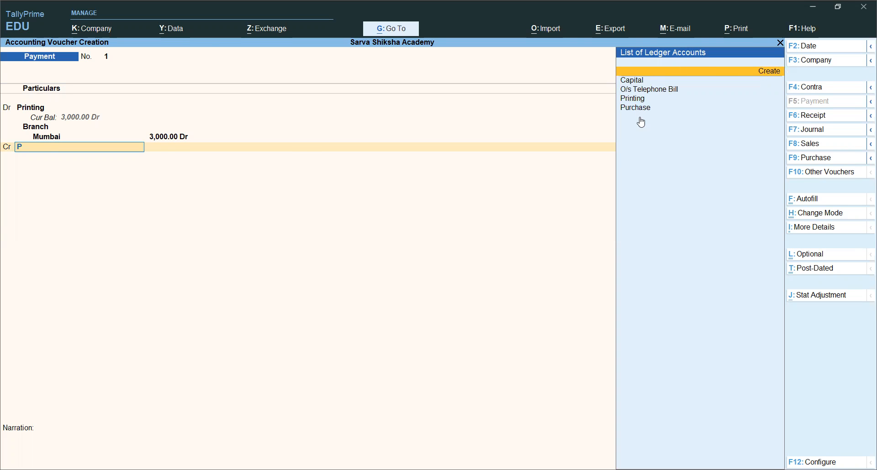
key("Return")
type("Petty Ca")
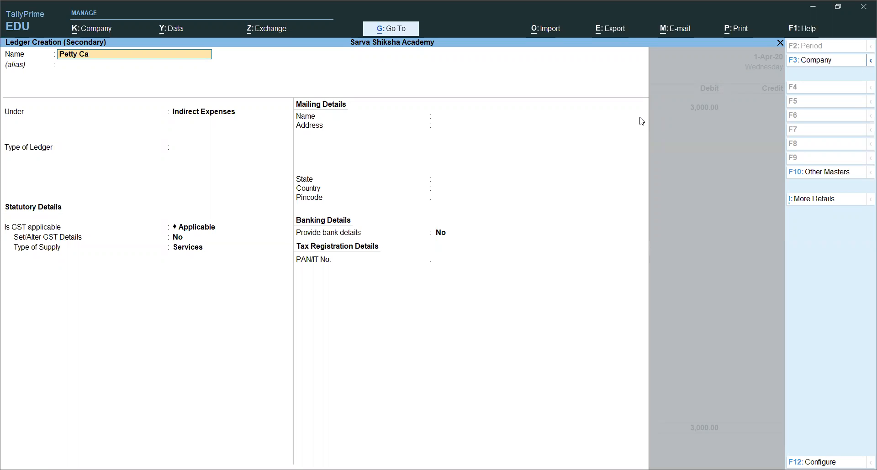
type("sh")
key("Return")
key("Return")
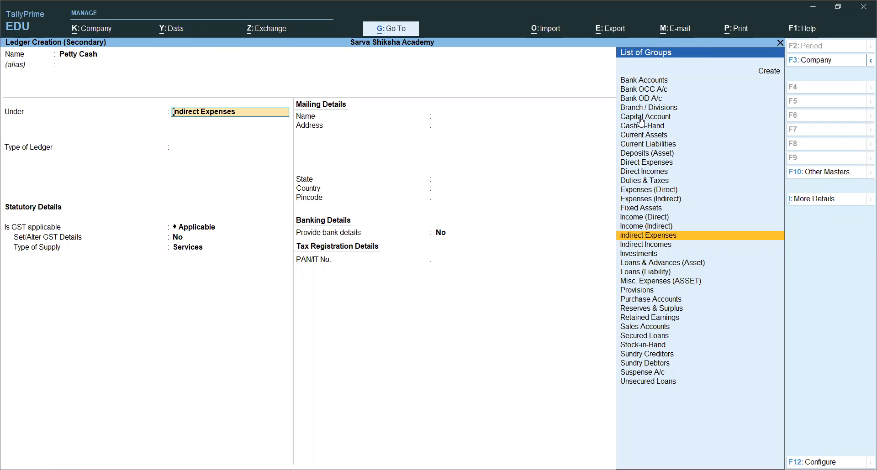
type("C")
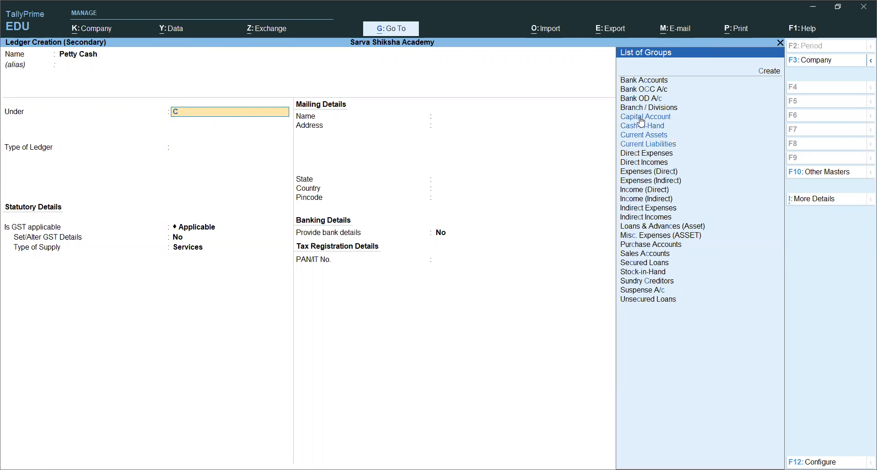
left_click(641, 123)
Save the Petty Cash ledger with its remaining defaults and credit it with 3000 in the payment voucher.
key("Return")
key("Return")
key("Return")
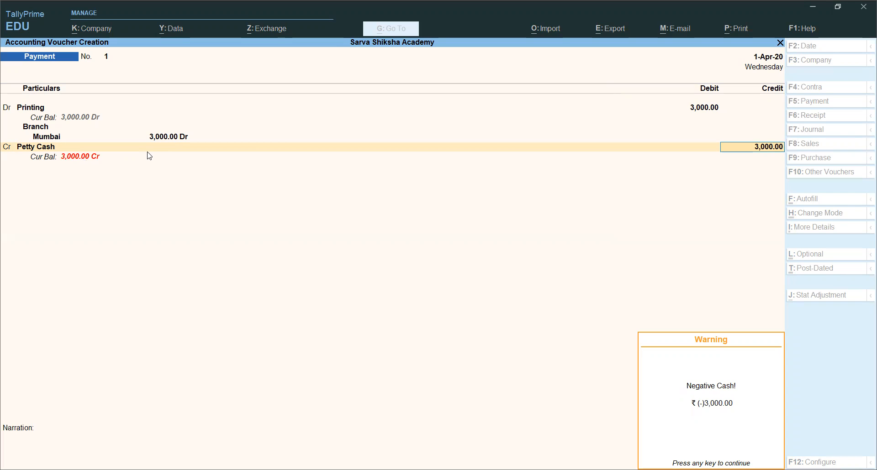
key("Return")
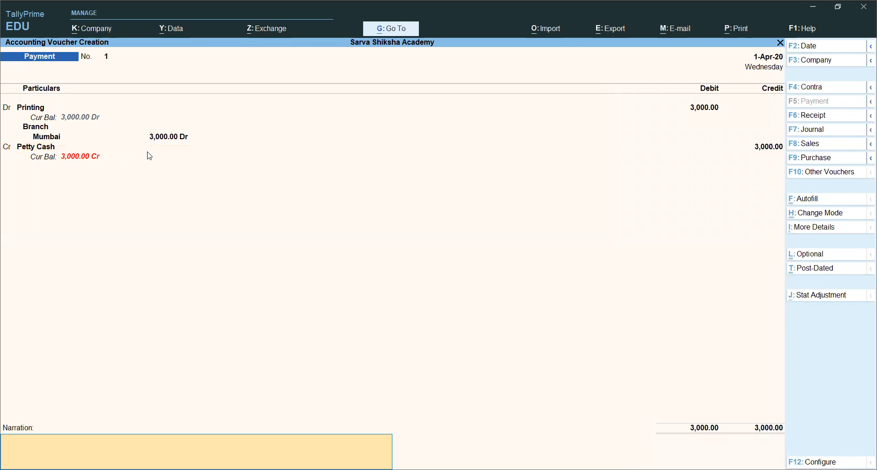
Alter the Petty Cash ledger from the voucher's credit line to give it a 20000 debit opening balance, and save it.
key("BackSpace")
key("BackSpace")
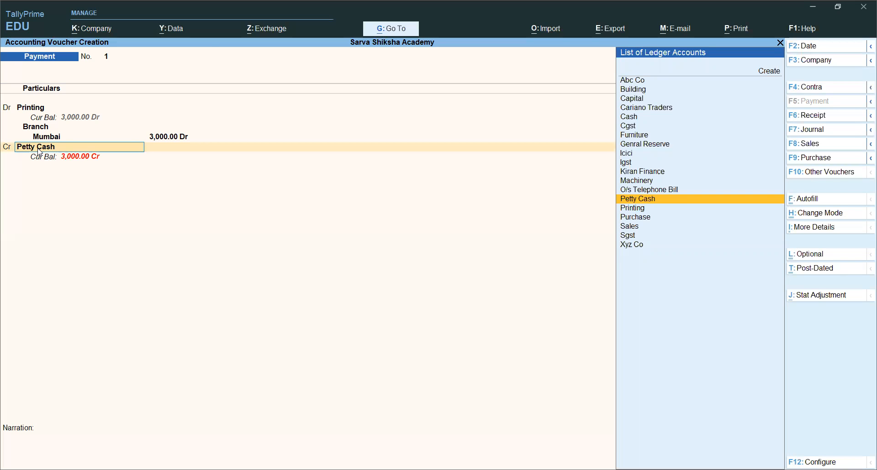
key("ctrl+Return")
key("Return")
key("Return")
key("Return")
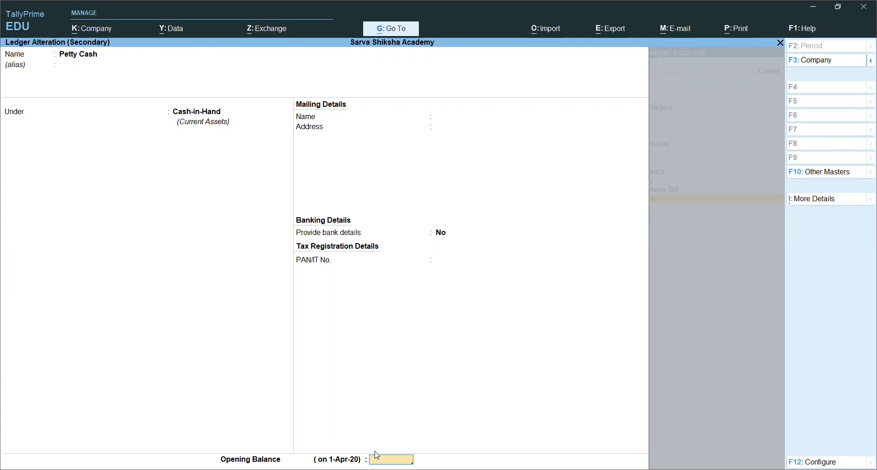
type("20000")
key("Return")
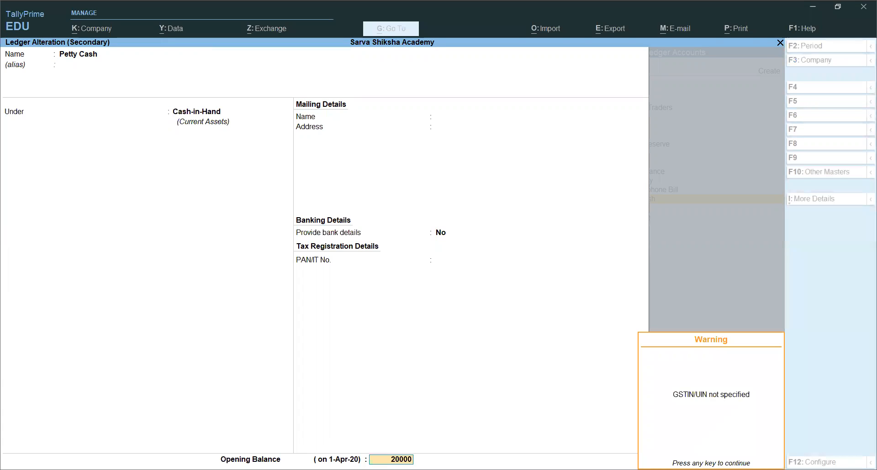
key("Return")
key("Return")
key("Return")
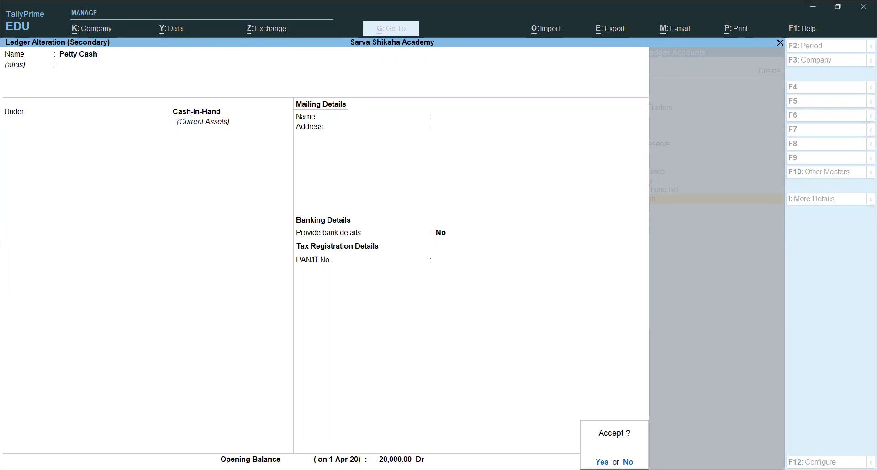
key("Return")
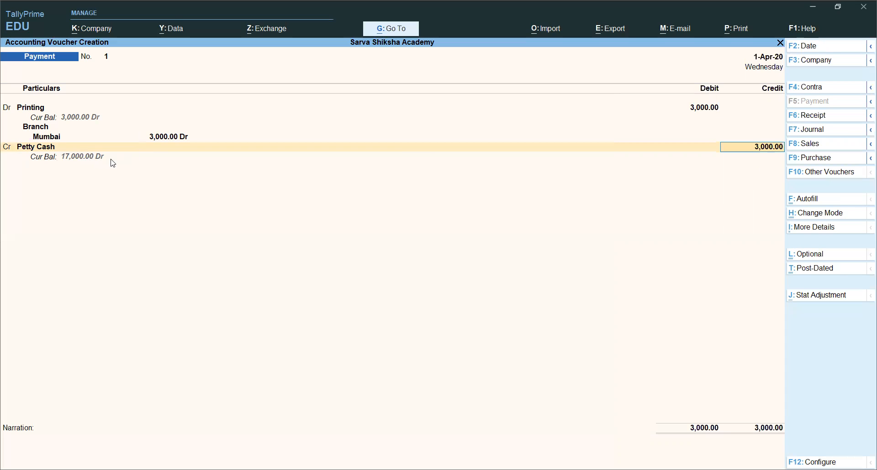
Keep the 3000 credit amount, leave the narration blank and save the payment voucher.
key("Return")
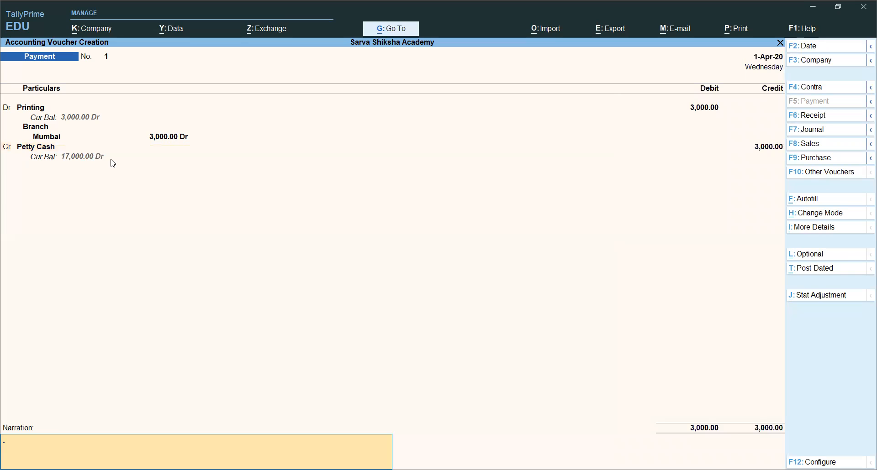
key("Return")
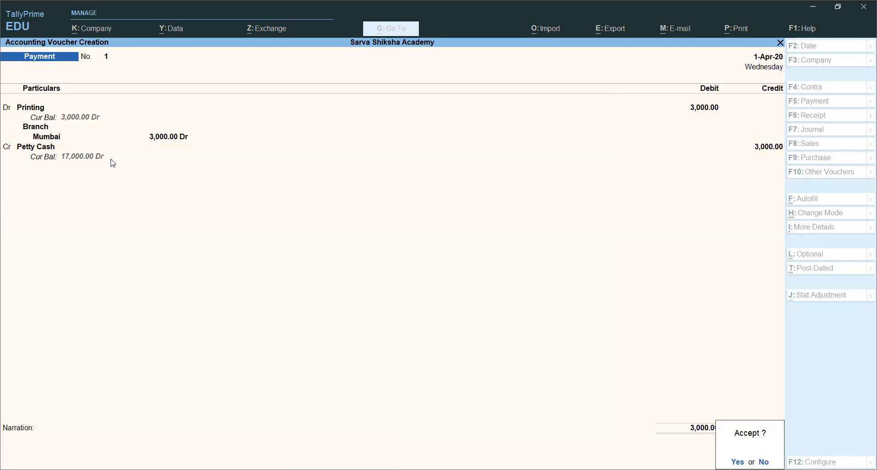
key("Escape")
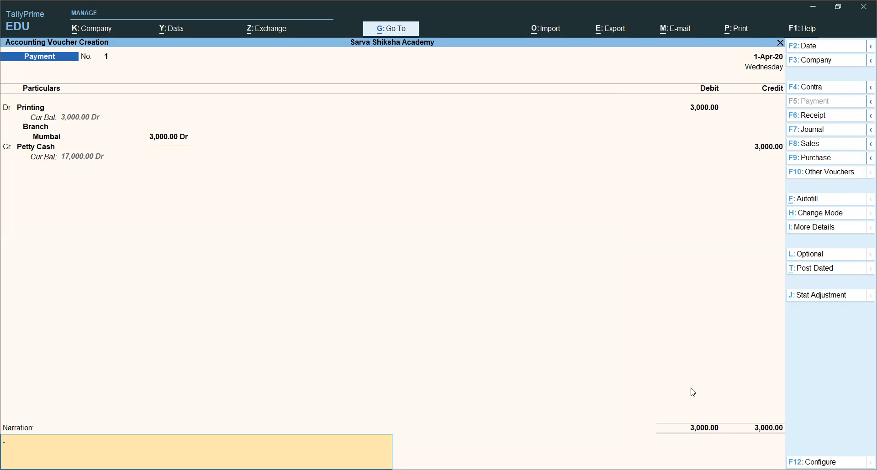
key("Return")
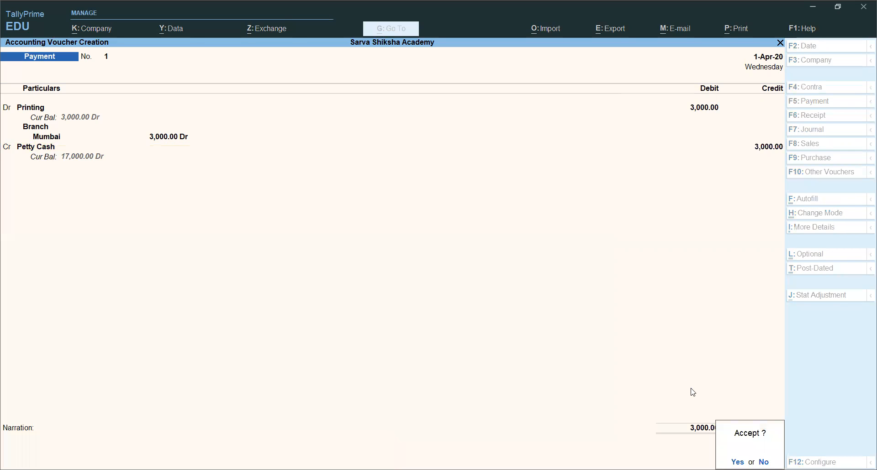
key("y")
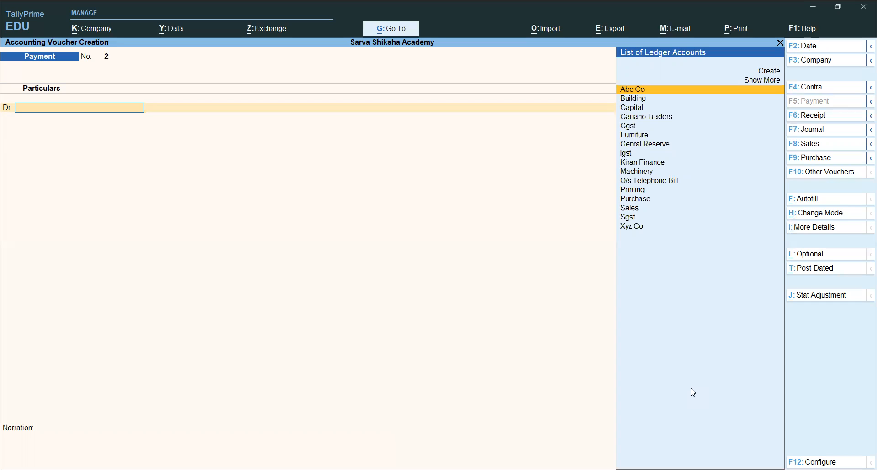
Switch to a receipt voucher and start a new ledger named Interest A/c from its credit line, without an alias.
key("F6")
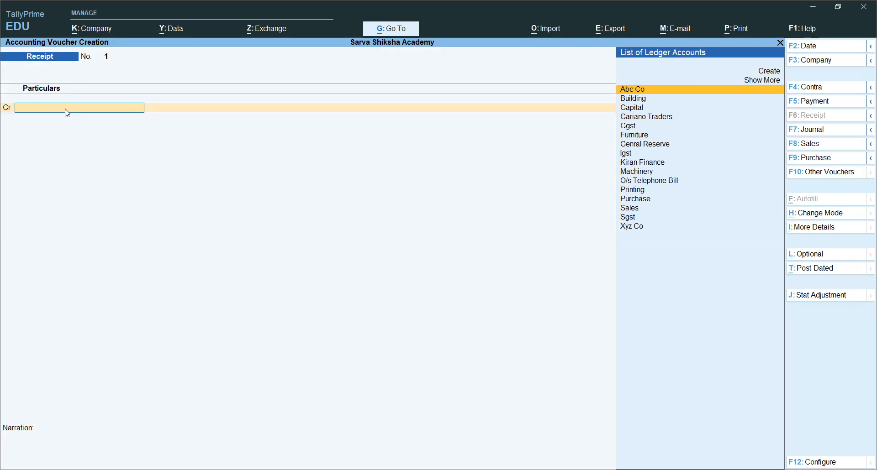
type("In")
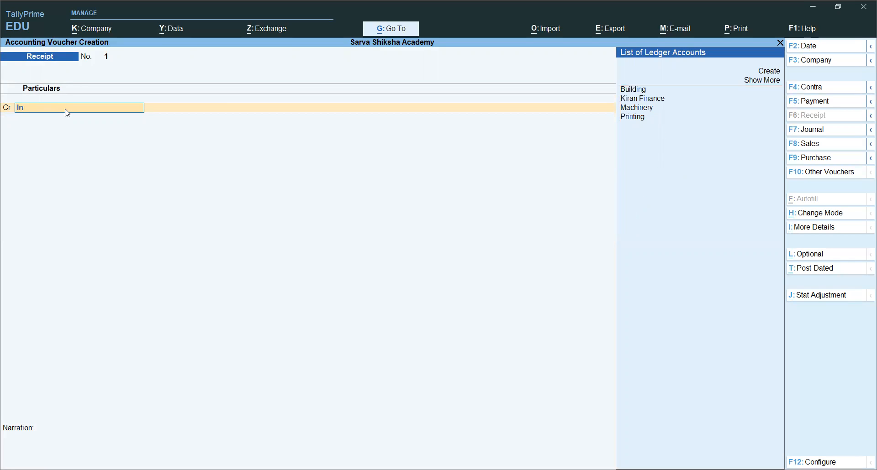
left_click(769, 71)
type("terest")
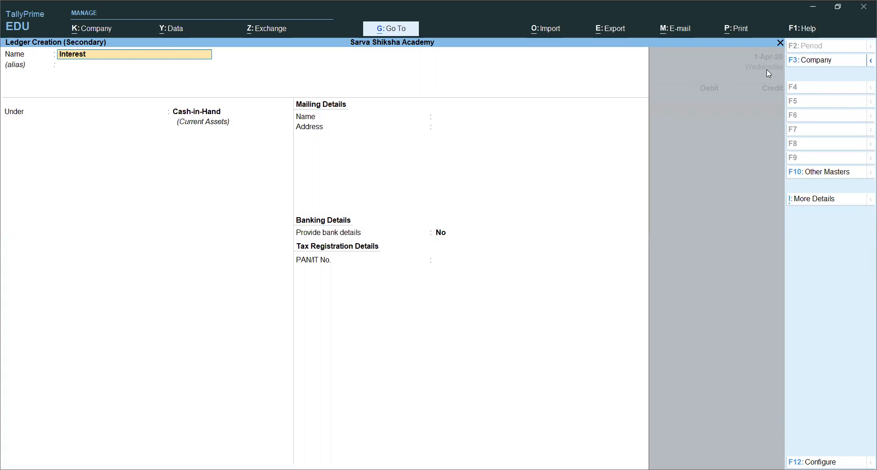
type(" A/c")
key("Return")
key("Return")
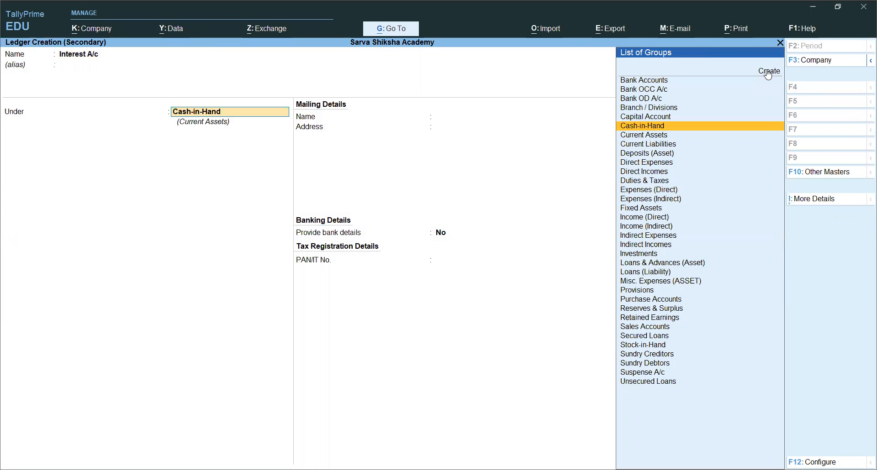
Place the Interest A/c ledger under the Indirect Incomes group.
type("In")
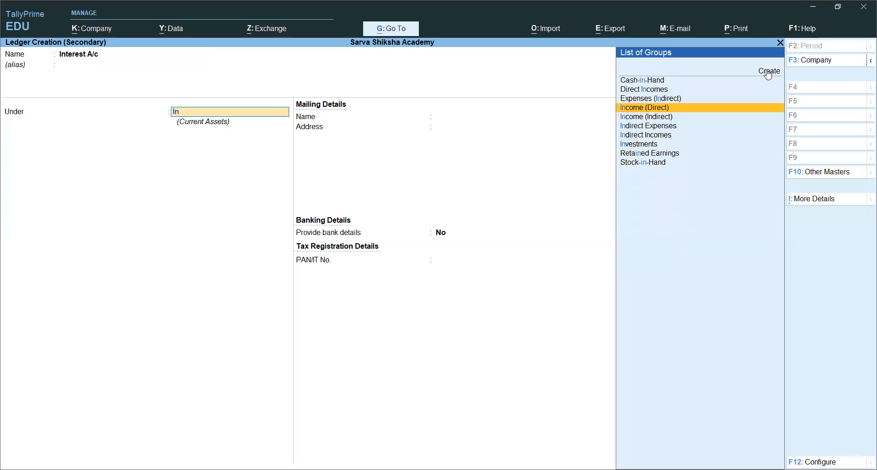
key("Down")
key("Down")
key("Down")
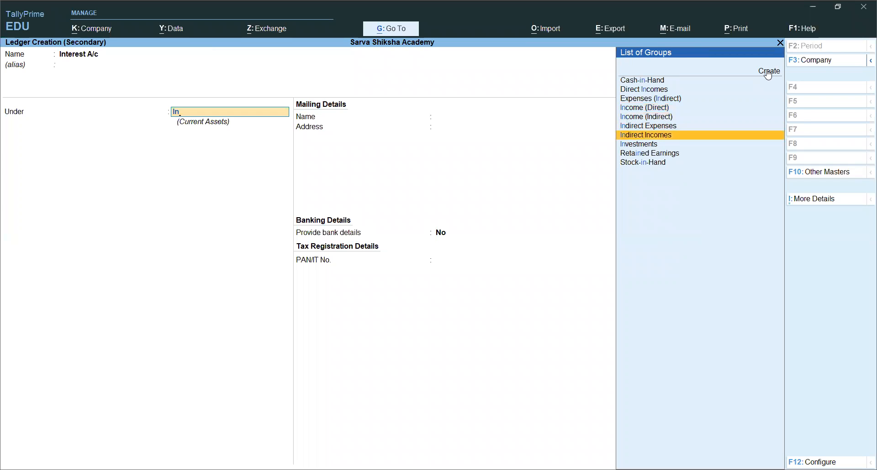
left_click(677, 137)
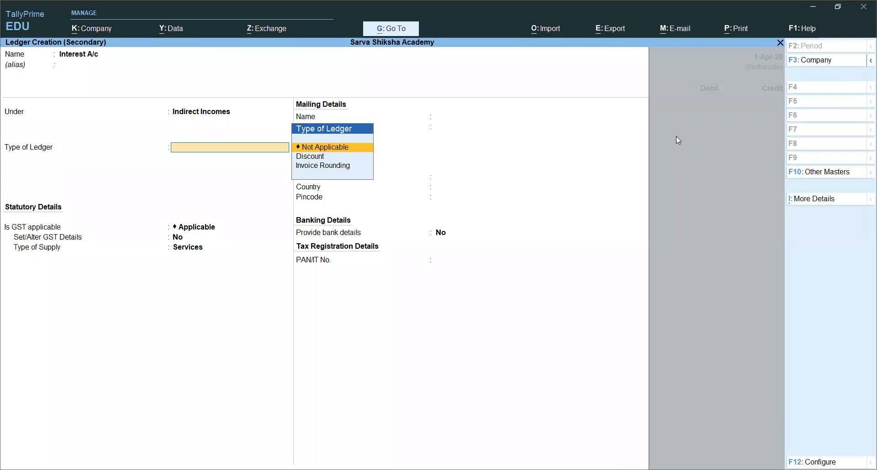
Keep Interest A/c's ledger type as Not Applicable with the default GST, supply type and bank settings, and save the ledger.
key("Return")
key("Return")
key("Return")
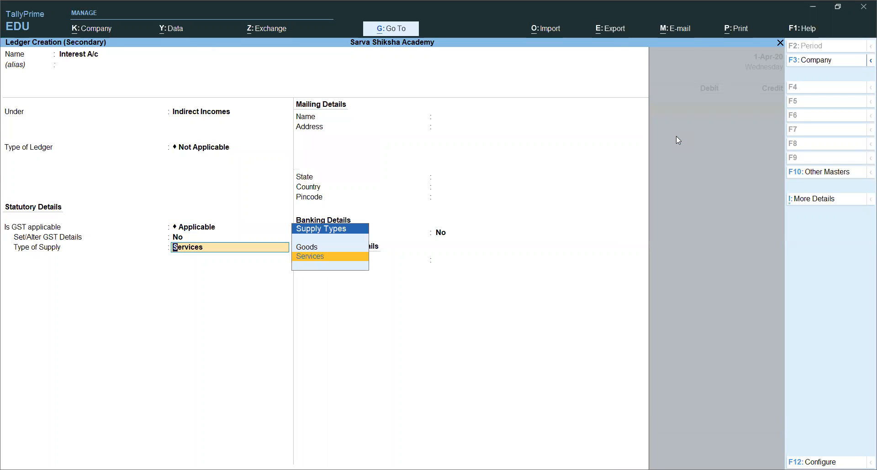
key("Return")
key("Return")
key("Return")
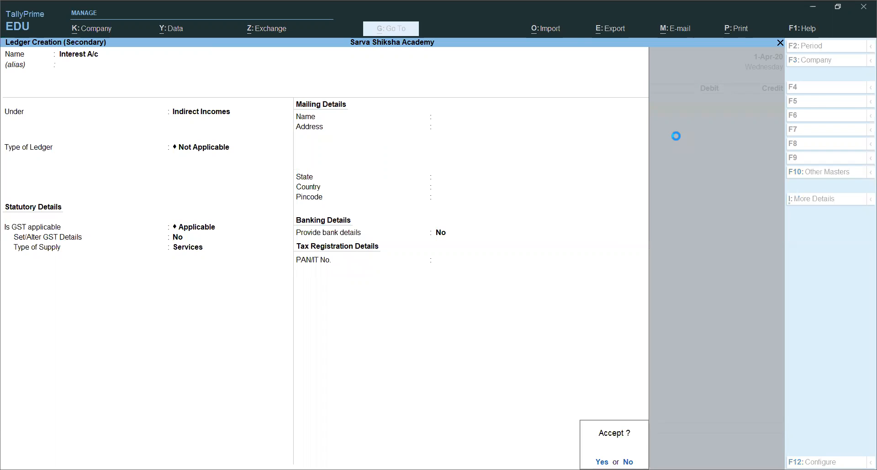
key("Return")
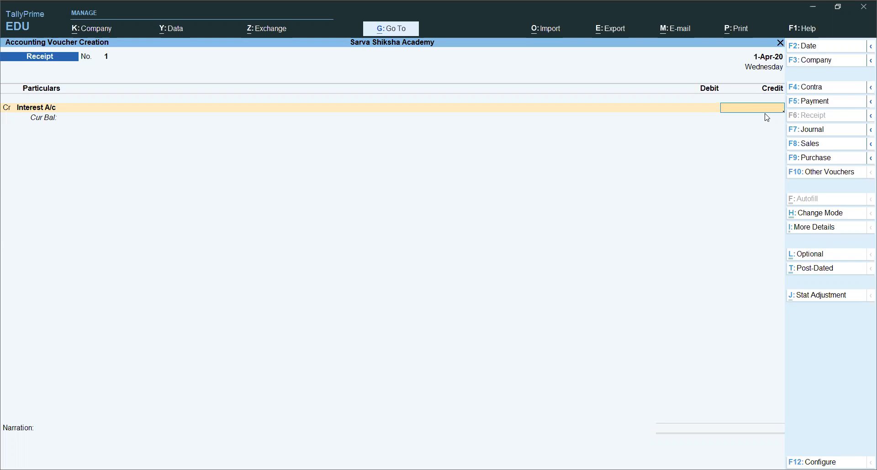
Credit Interest A/c with 6000 and try to allocate the amount to the Branch cost category.
type("6000")
key("Return")
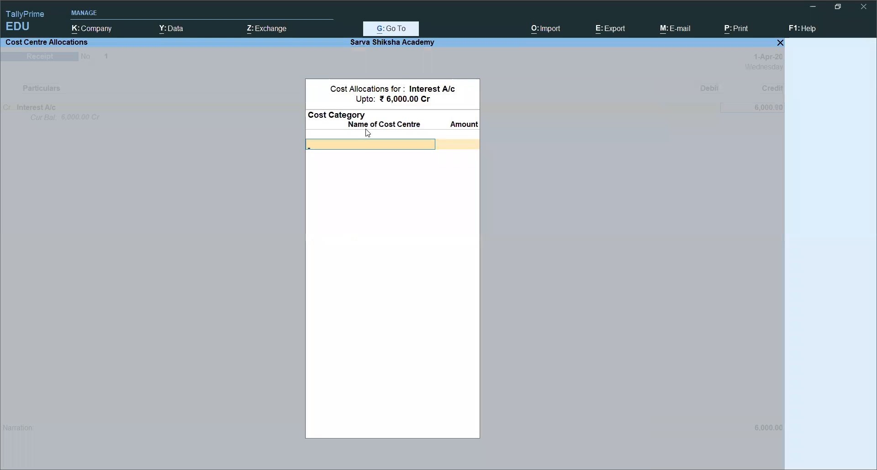
key("Return")
key("BackSpace")
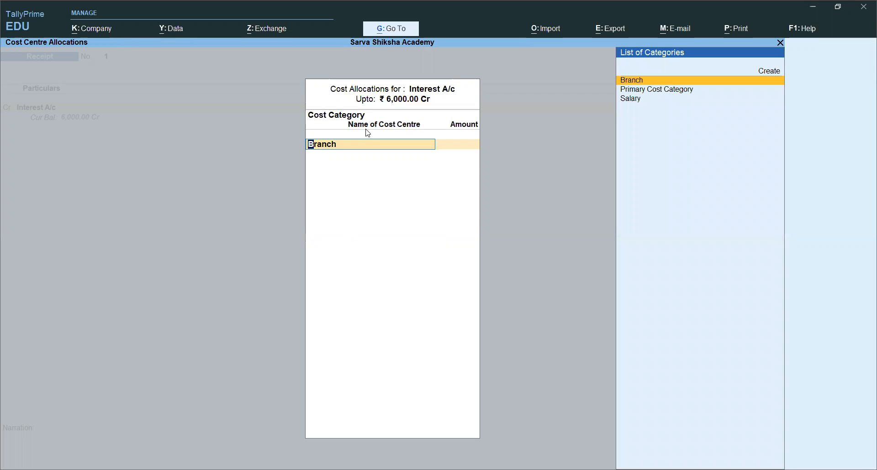
key("Escape")
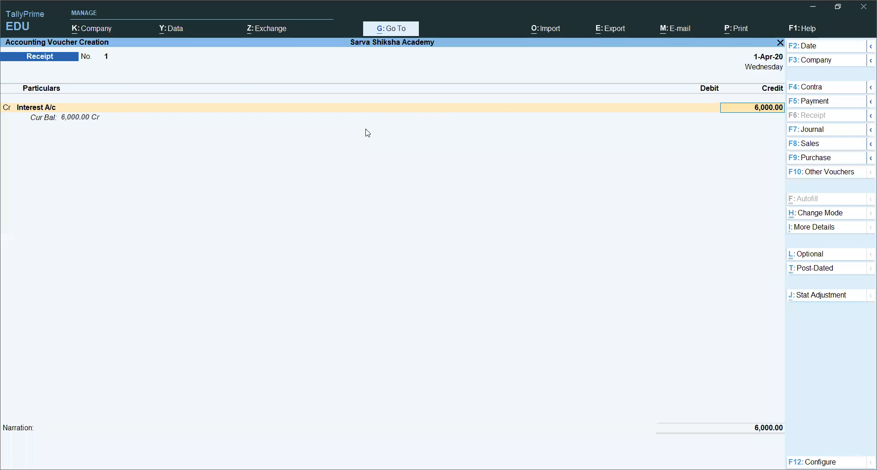
Review the Interest A/c ledger's master settings from the voucher's credit line and accept them as they are.
left_click(60, 106)
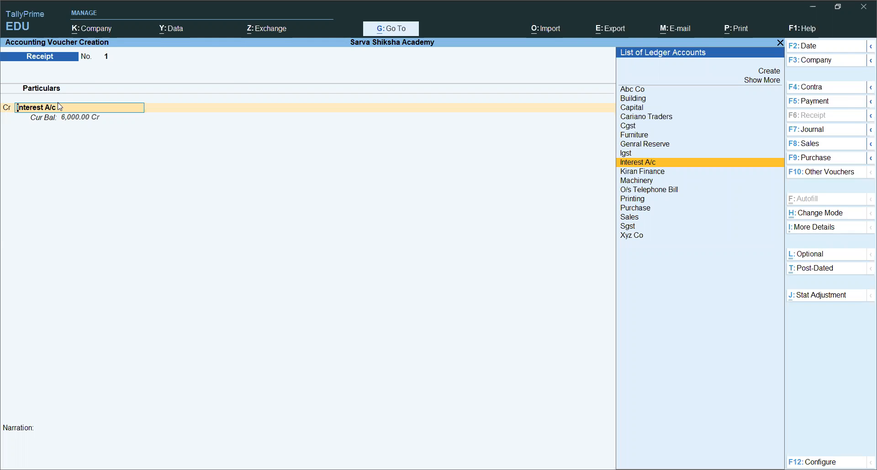
key("ctrl+Return")
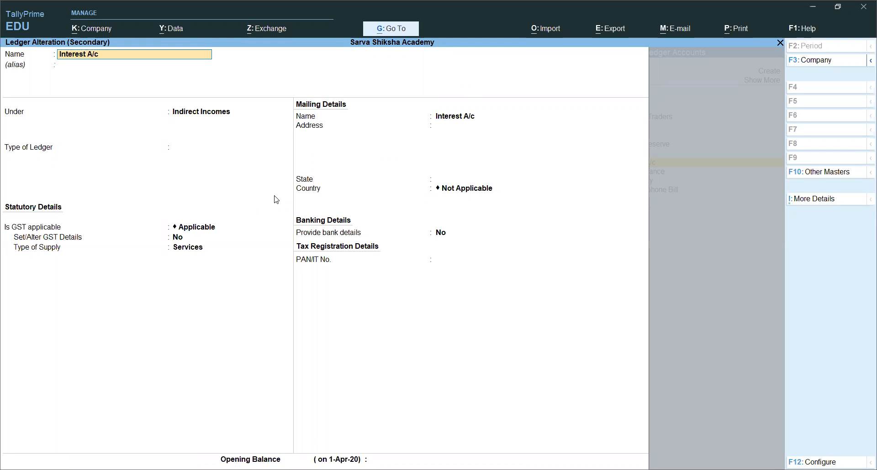
key("Return")
key("Return")
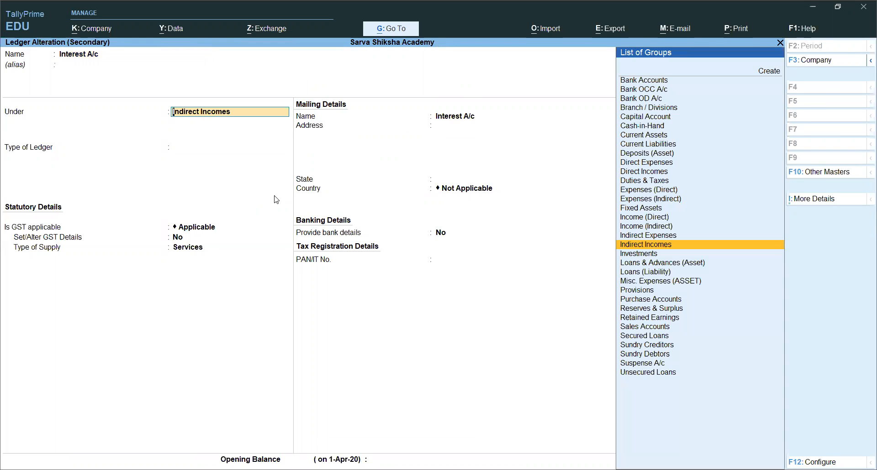
key("Return")
key("Return")
key("Return")
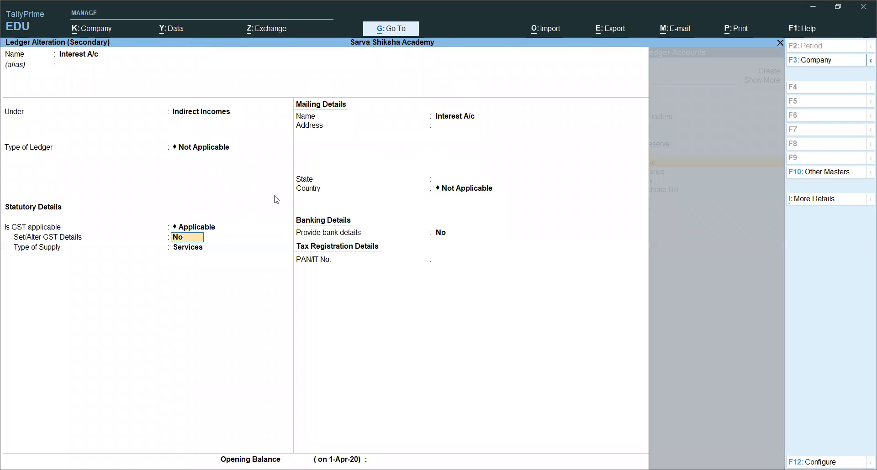
key("Return")
key("Return")
key("Return")
key("Return")
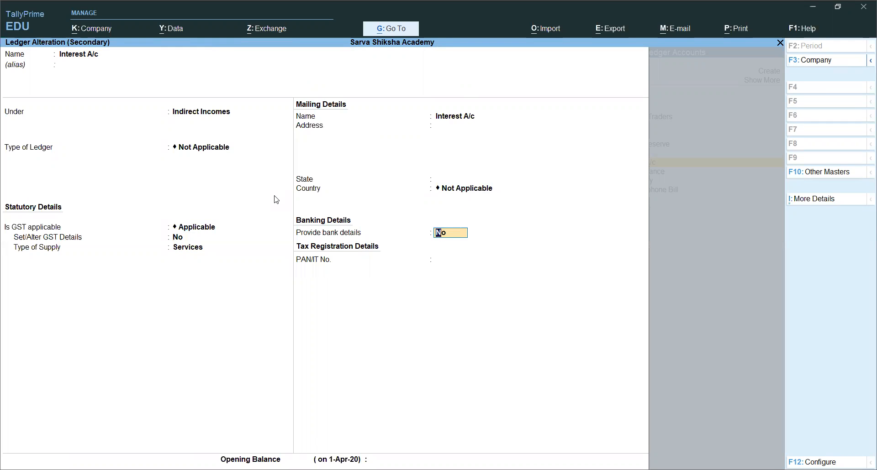
key("Return")
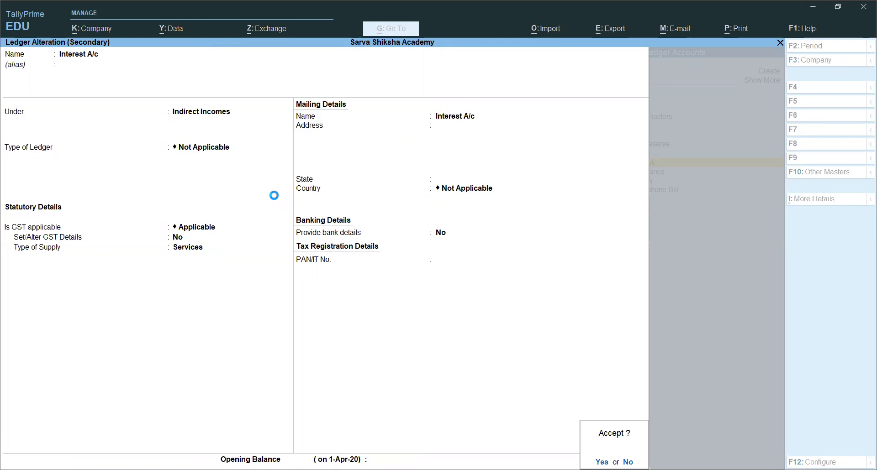
key("Return")
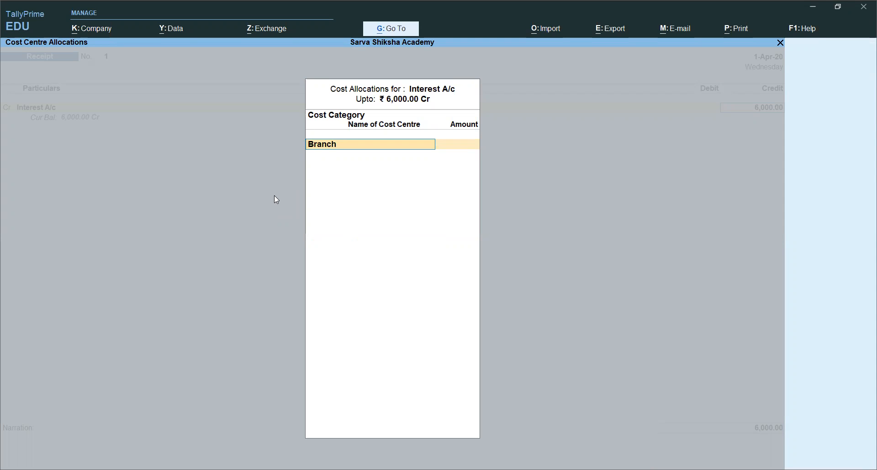
Try to allocate the interest to Primary Cost Category and start a new cost centre in that category.
key("Escape")
key("Return")
type("P")
key("Return")
key("Return")
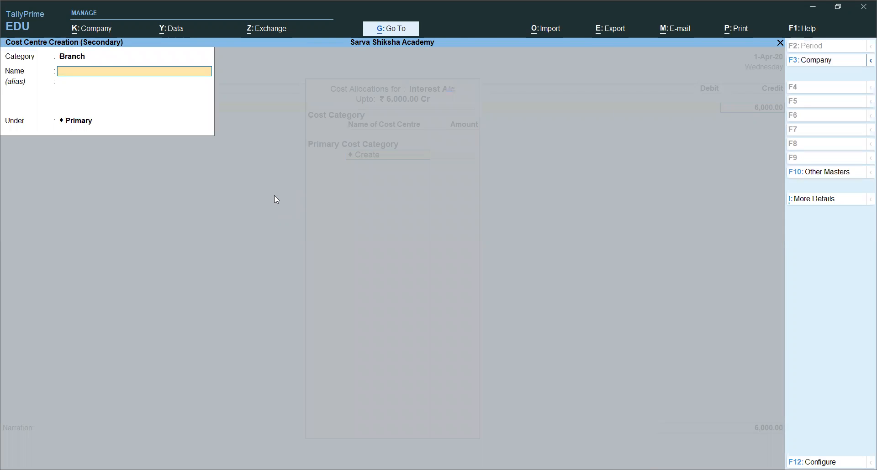
key("BackSpace")
key("BackSpace")
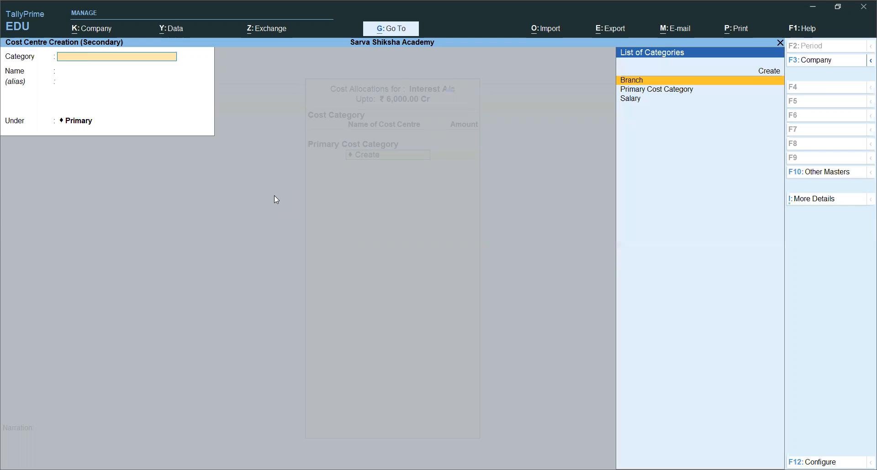
key("Down")
key("Return")
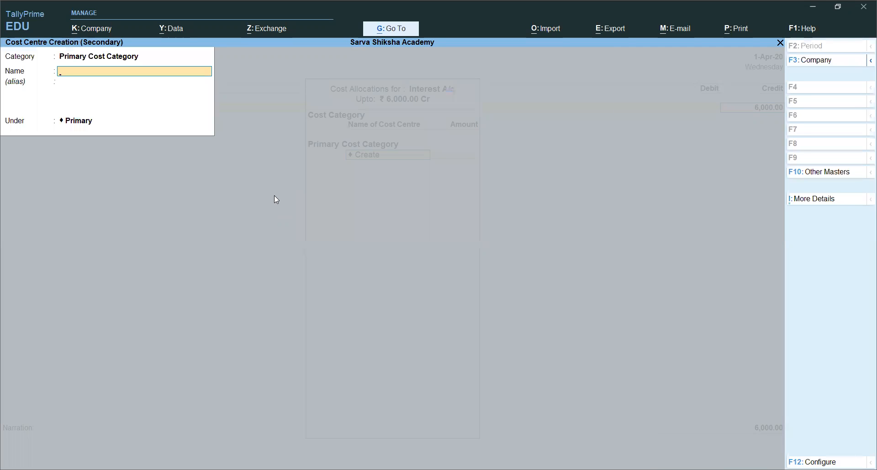
key("Escape")
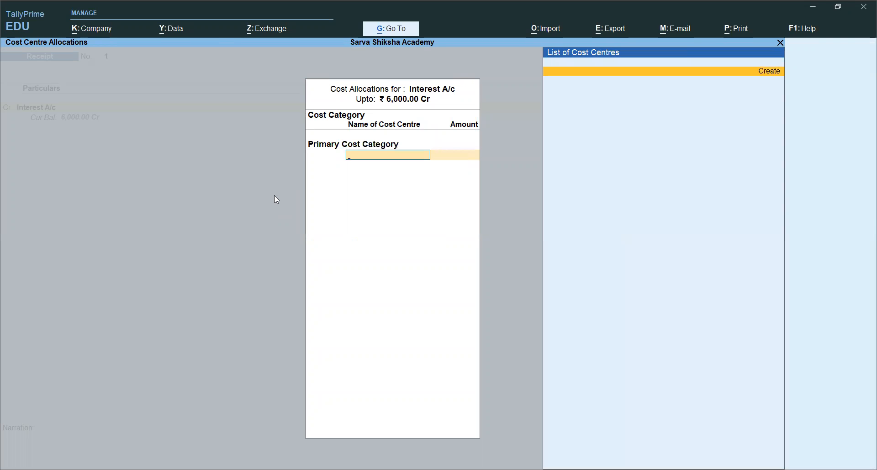
Clear the Primary Cost Category from the interest allocation and leave the cost centre allocations.
key("BackSpace")
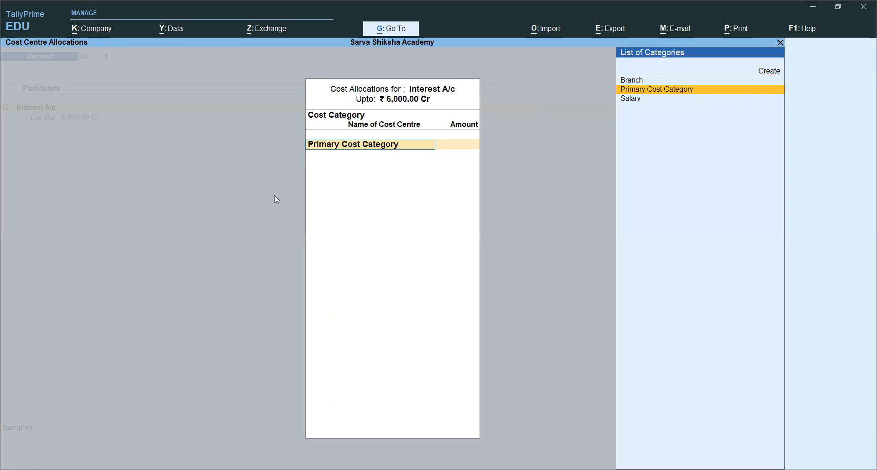
key("BackSpace")
key("Escape")
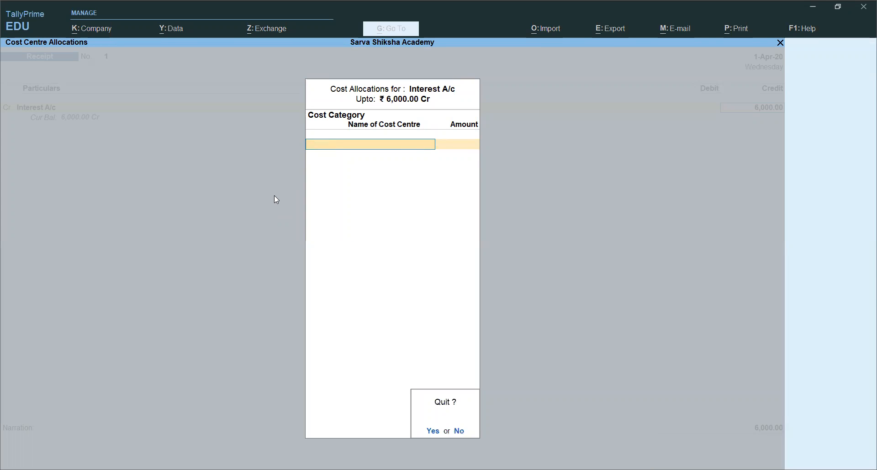
key("y")
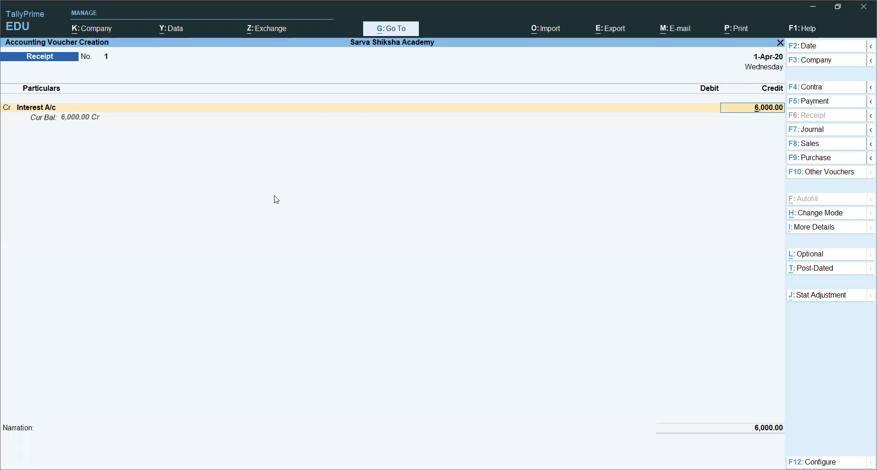
key("Return")
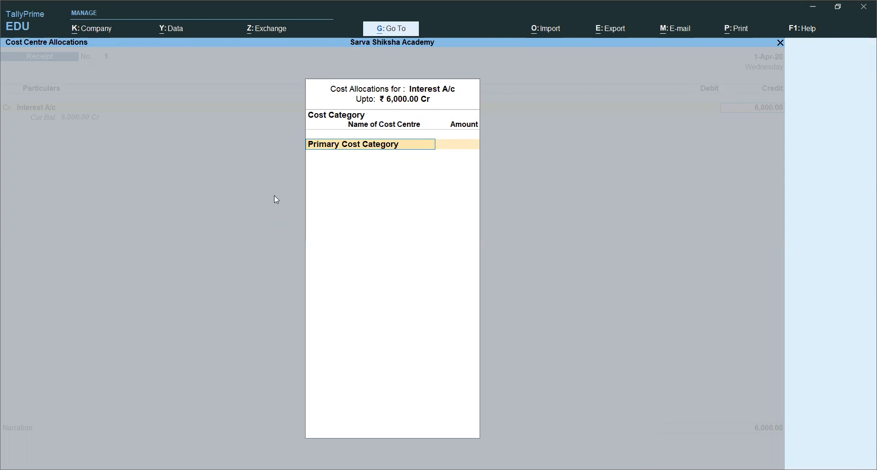
key("BackSpace")
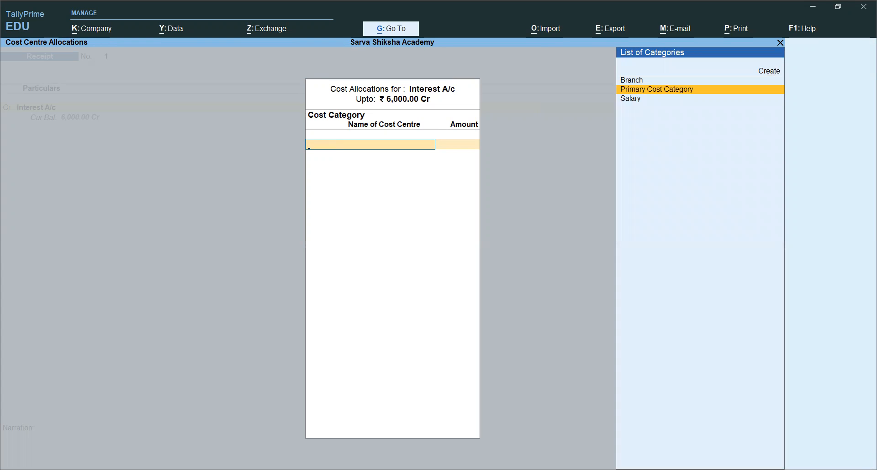
key("Escape")
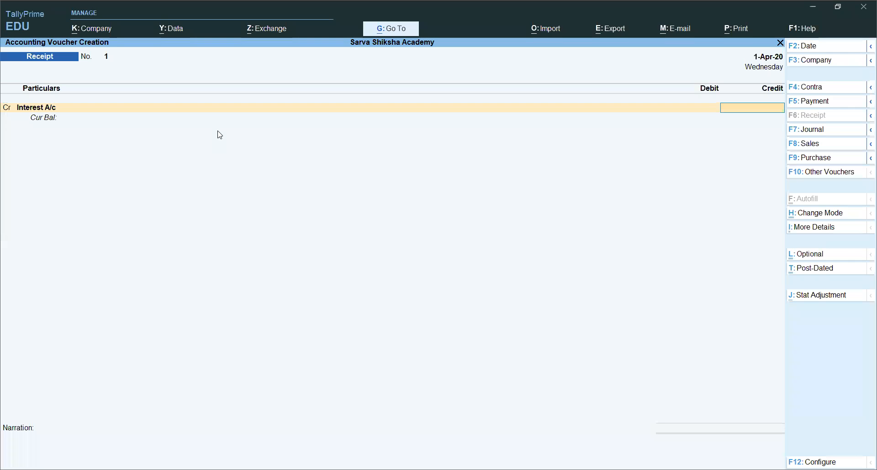
Reselect Interest A/c on the credit line, enter 6000 again and leave its cost centre allocation empty.
left_click(31, 109)
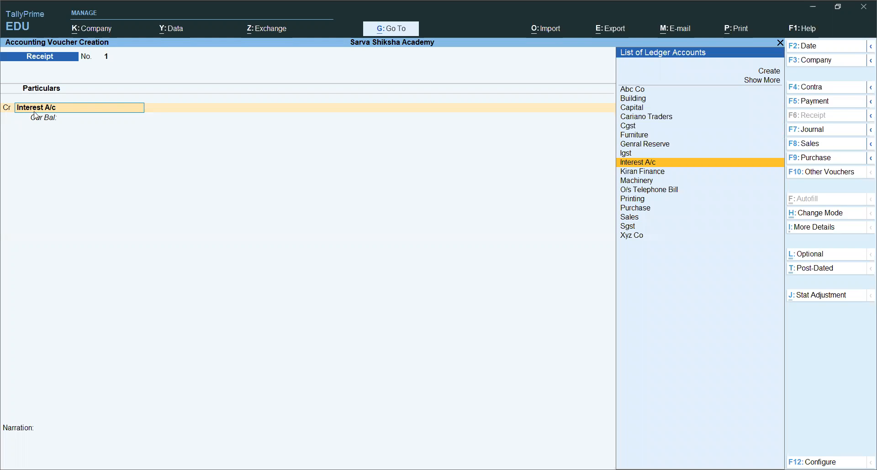
key("Return")
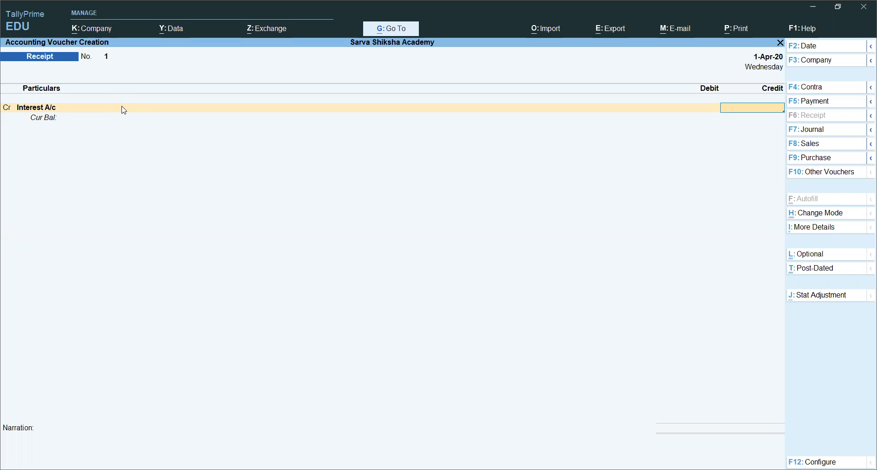
type("6,00")
type("000")
key("Return")
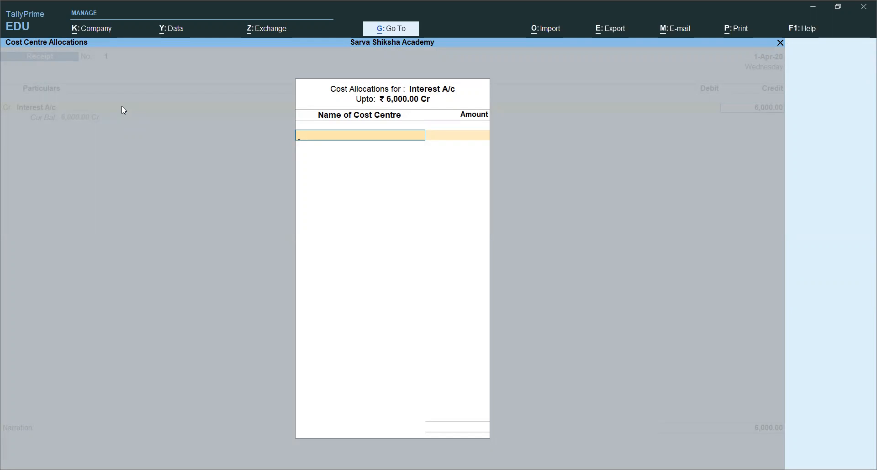
key("Escape")
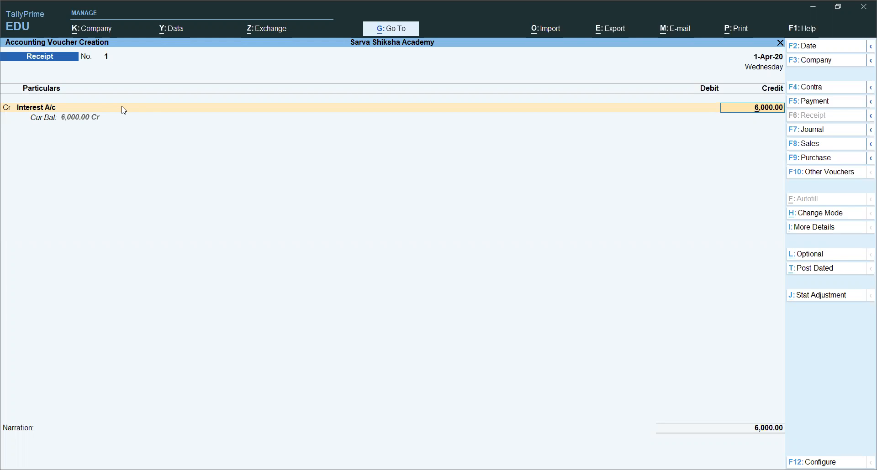
Set Enable Cost Centres to No in the company features and save the change.
key("F11")
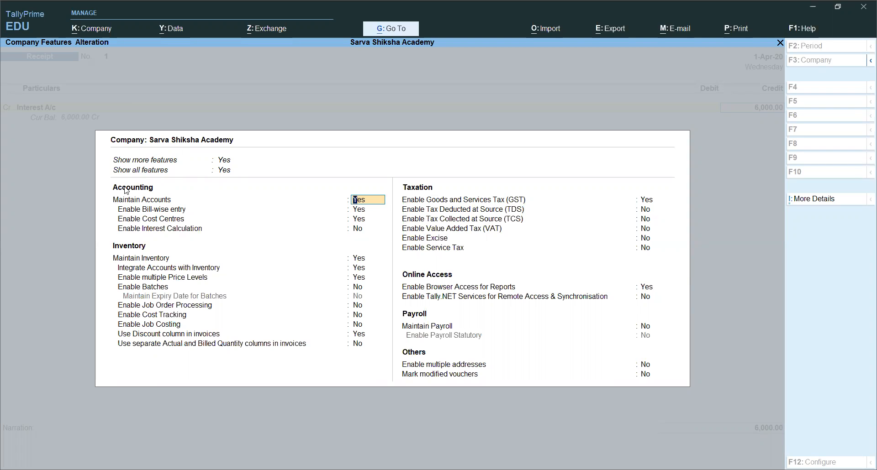
left_click(152, 223)
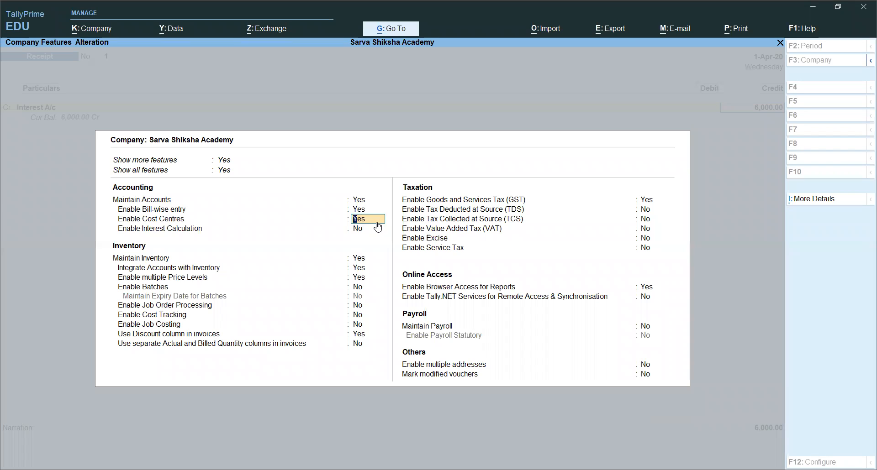
key("n")
key("ctrl")
key("ctrl+a")
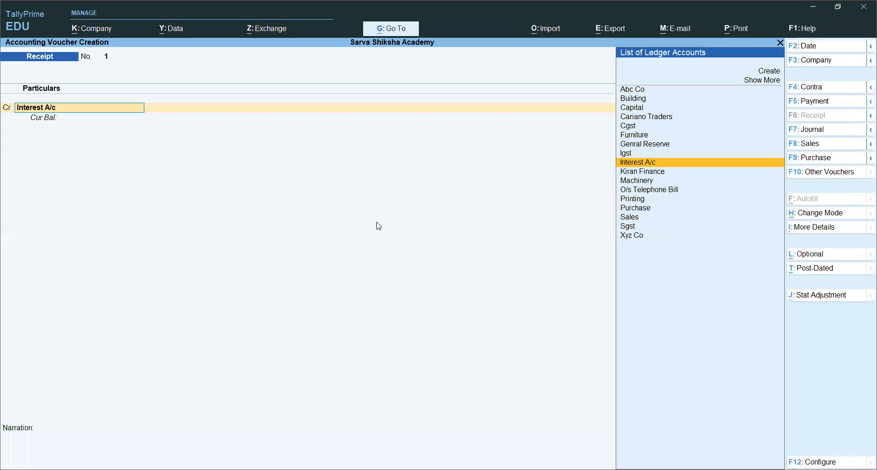
Credit Interest A/c with 6000 in the receipt voucher.
key("Return")
type("6000")
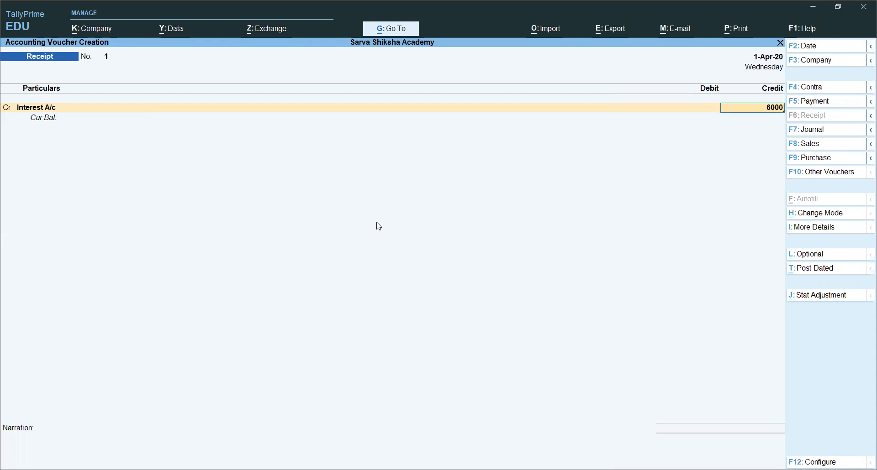
key("Return")
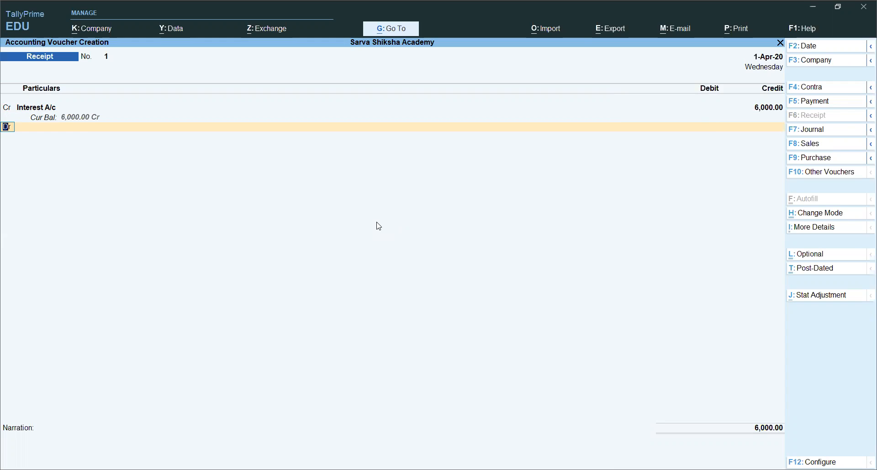
Create a new ledger named Pnb under Bank Accounts for the debit line of the receipt voucher.
key("Return")
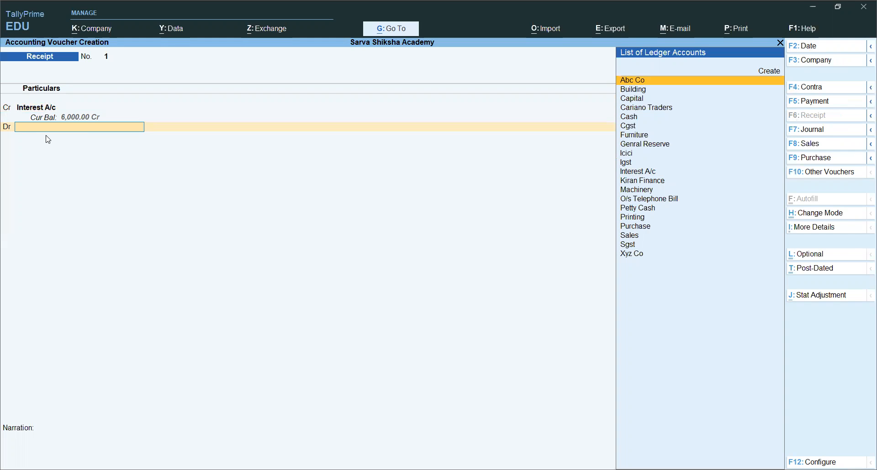
left_click(776, 72)
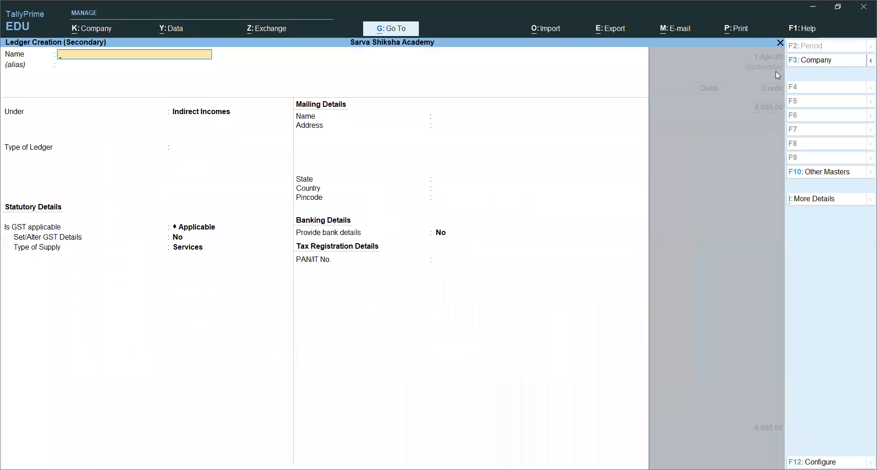
type("Pnb")
key("Return")
key("Return")
type("Ba")
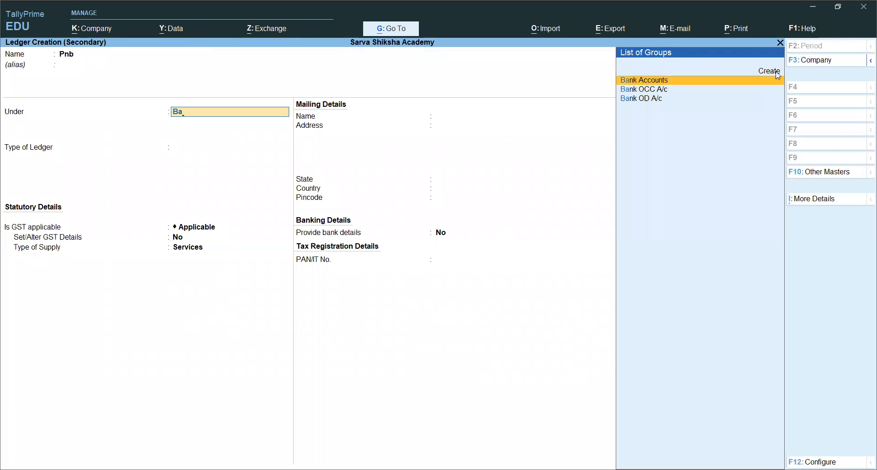
Leave the Pnb ledger's bank account details at their defaults and save the ledger.
key("Return")
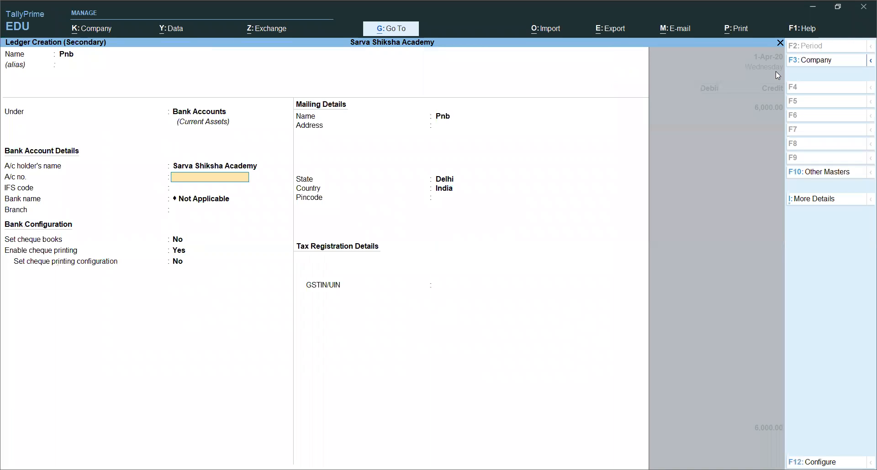
key("Return")
key("Return")
key("Return")
key("Return")
key("Return")
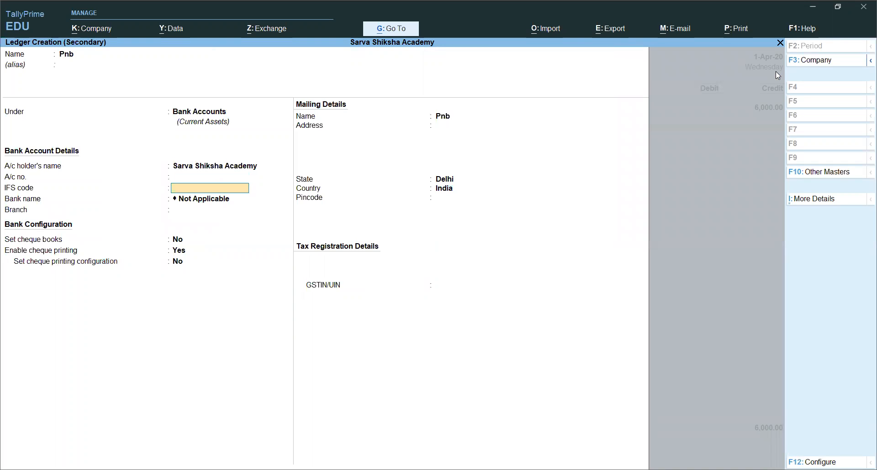
key("Return")
key("Return")
Debit Pnb with 6,000 as Cheque/DD dated 1-Apr-20 and save the receipt voucher without a narration.
key("Return")
key("Return")
key("Return")
key("ctrl")
key("ctrl+a")
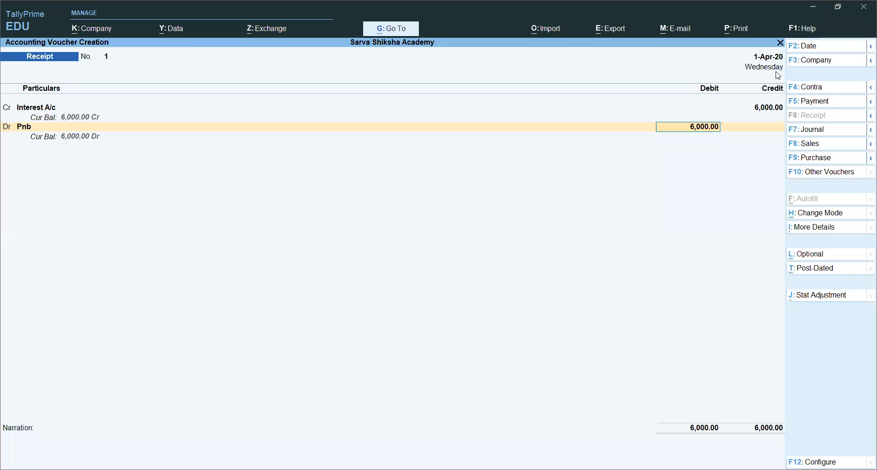
key("Return")
key("Return")
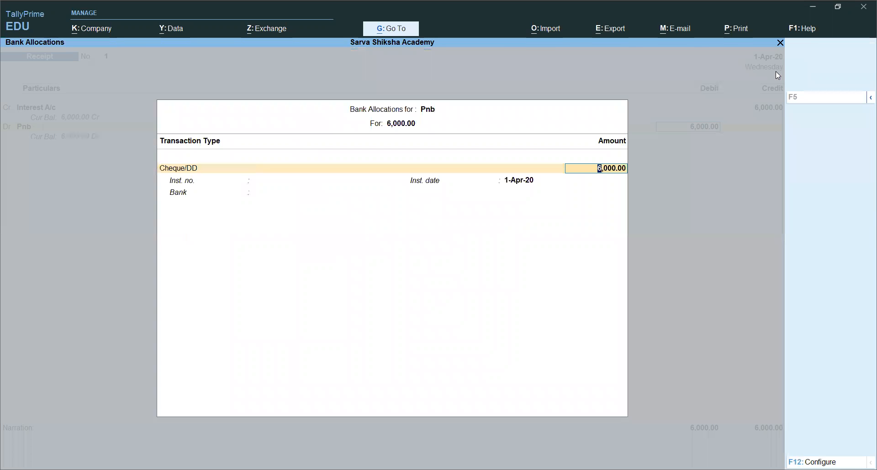
key("Return")
key("Return")
key("Return")
key("Return")
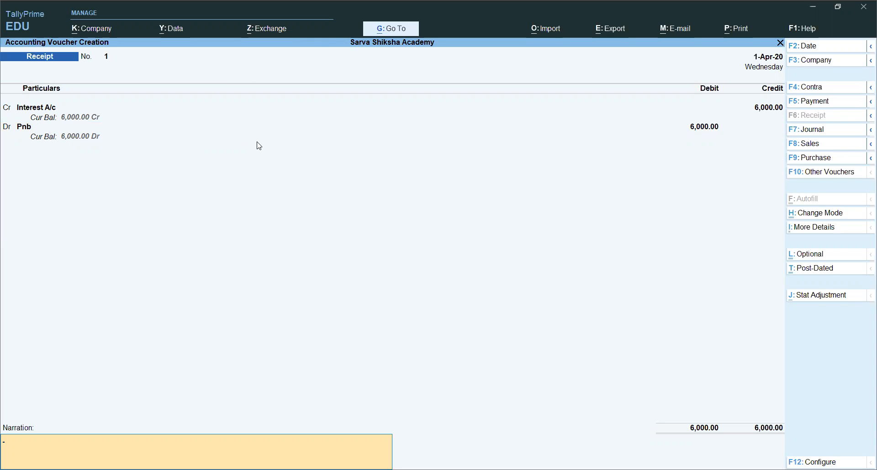
key("Return")
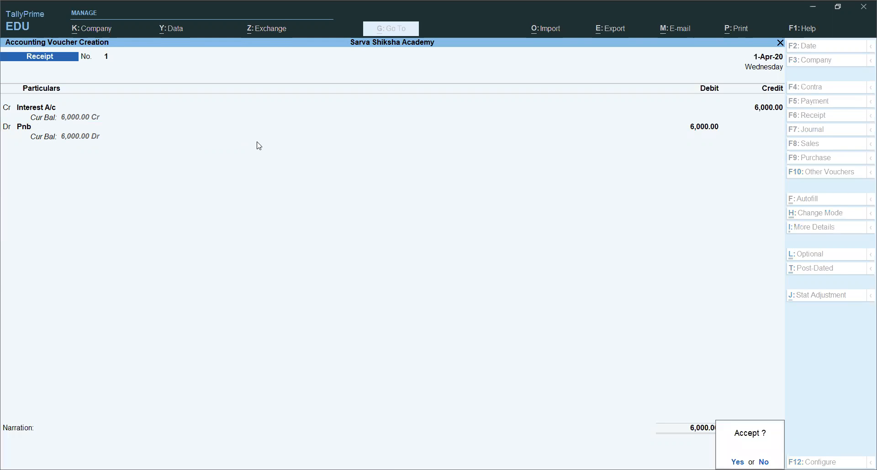
key("Return")
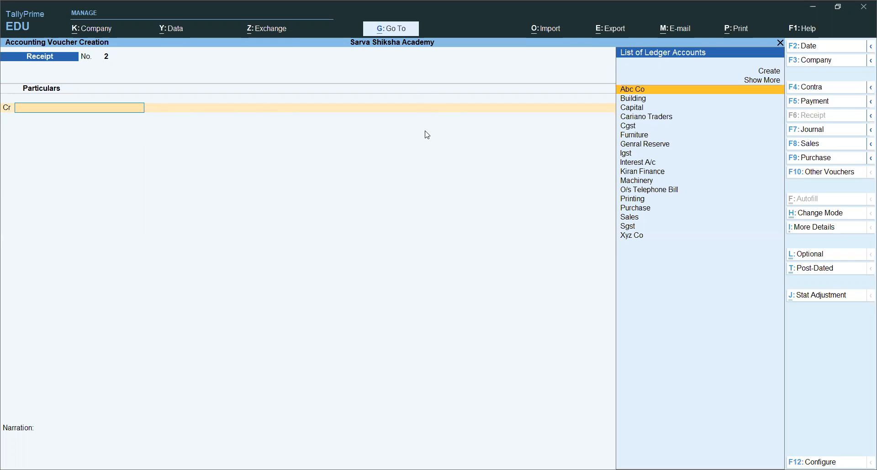
Switch to a contra voucher and credit Icici with 10000, allocated as Cheque without an instrument number.
key("F4")
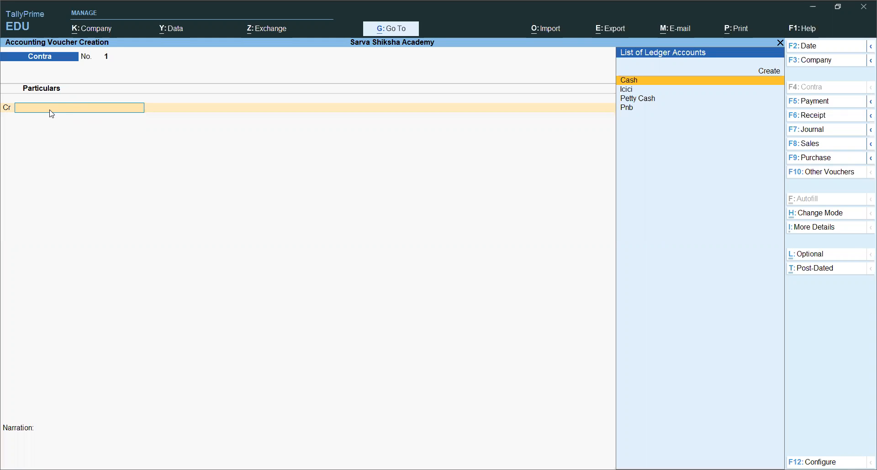
type("I")
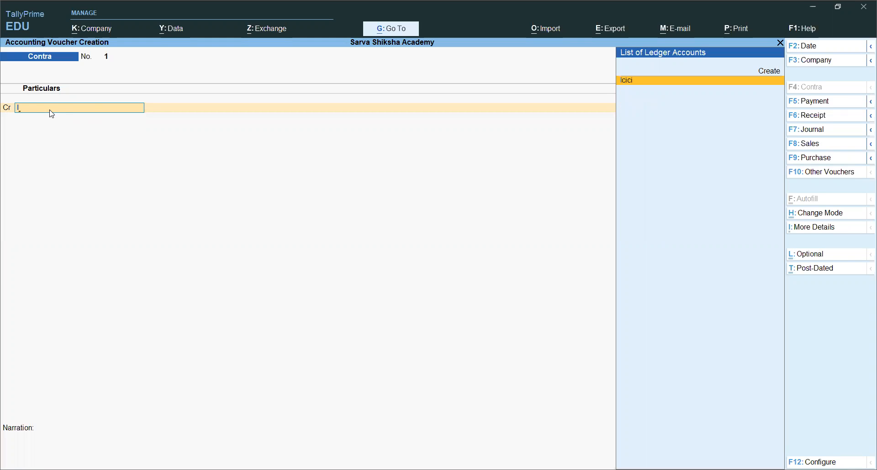
key("Return")
type("10000")
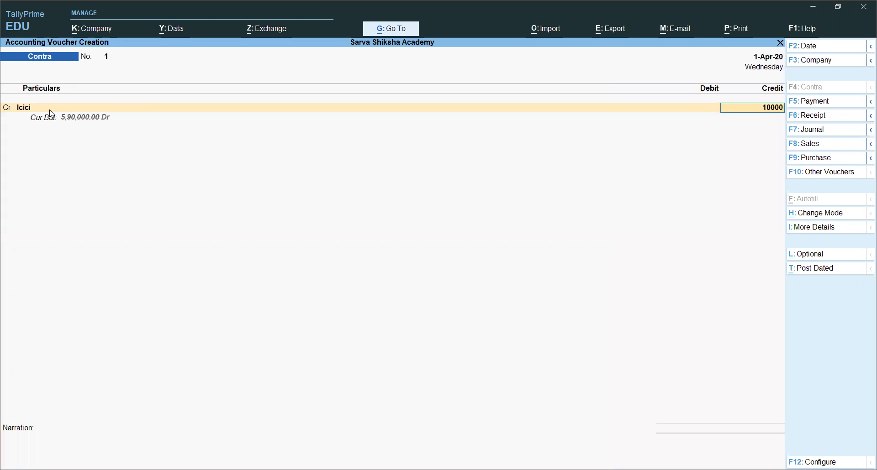
key("Return")
key("Return")
key("Return")
key("Return")
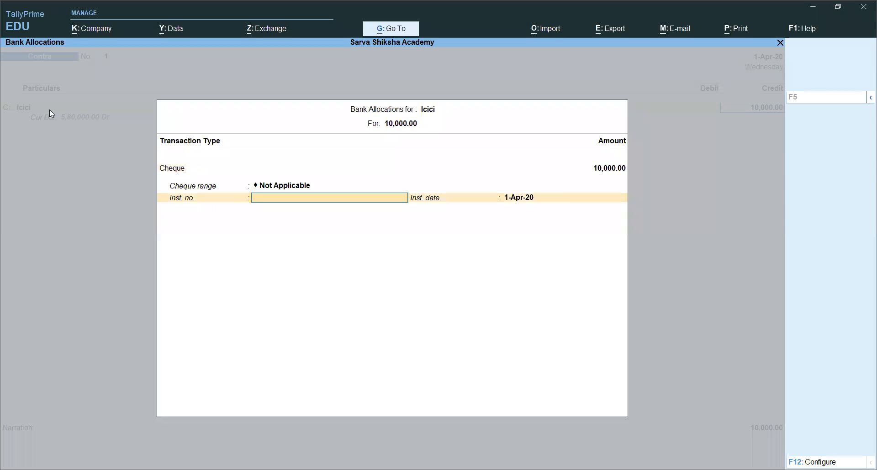
key("Return")
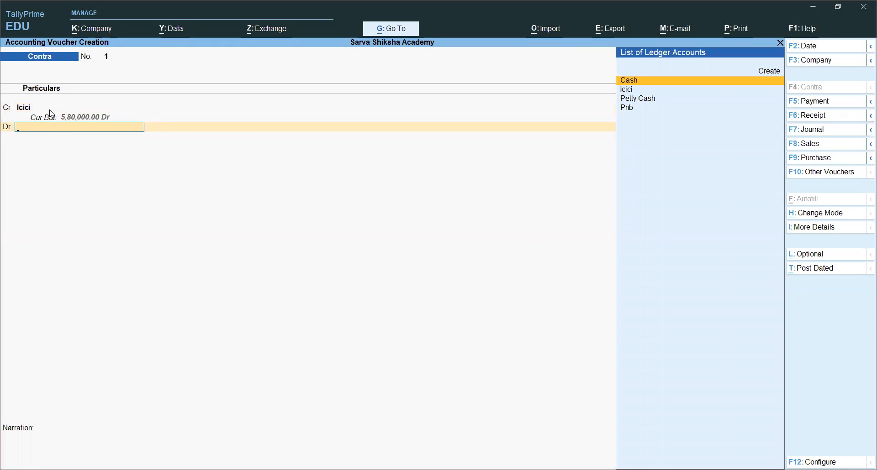
Debit Cash with 10,000 and save the contra voucher without a narration.
type("ca")
key("Return")
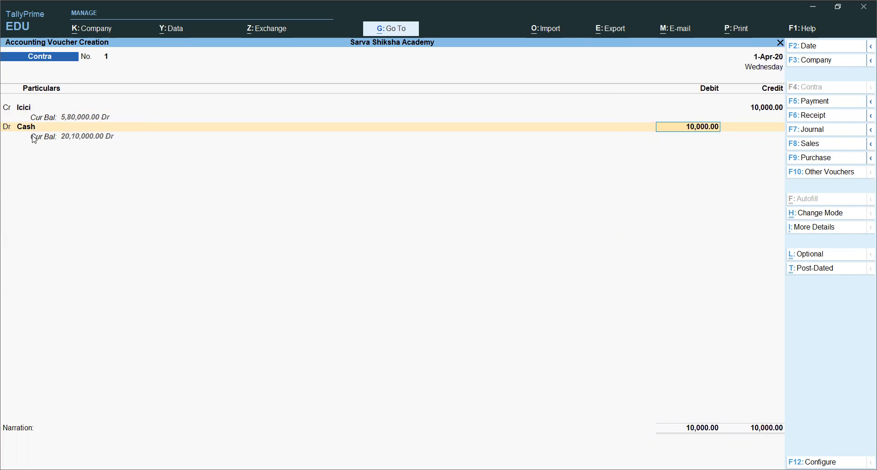
key("Return")
key("Return")
key("Return")
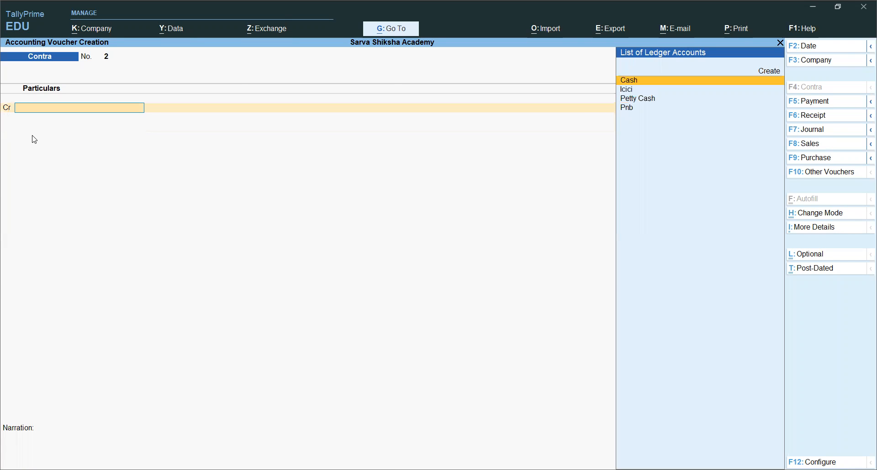